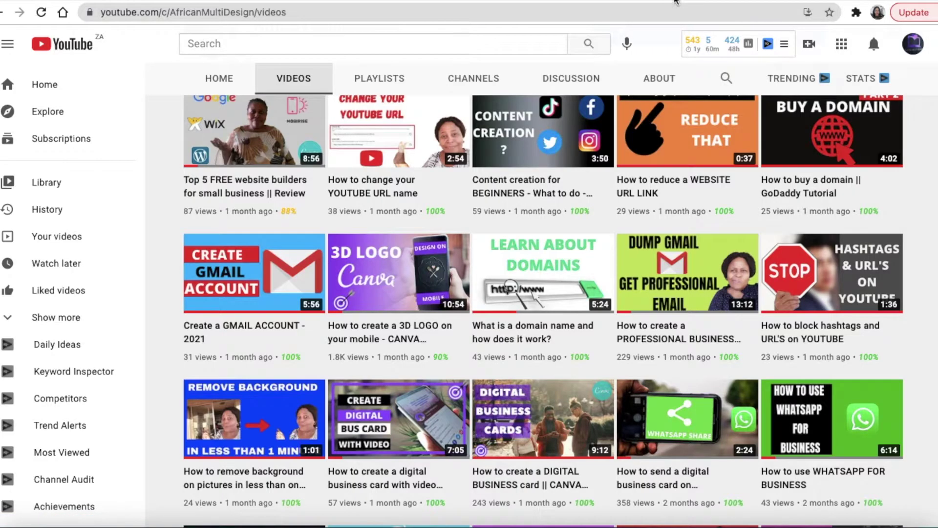
Switch browser tabs to bring up the finished 'Love is all you need!' couple ad.
click(676, 1)
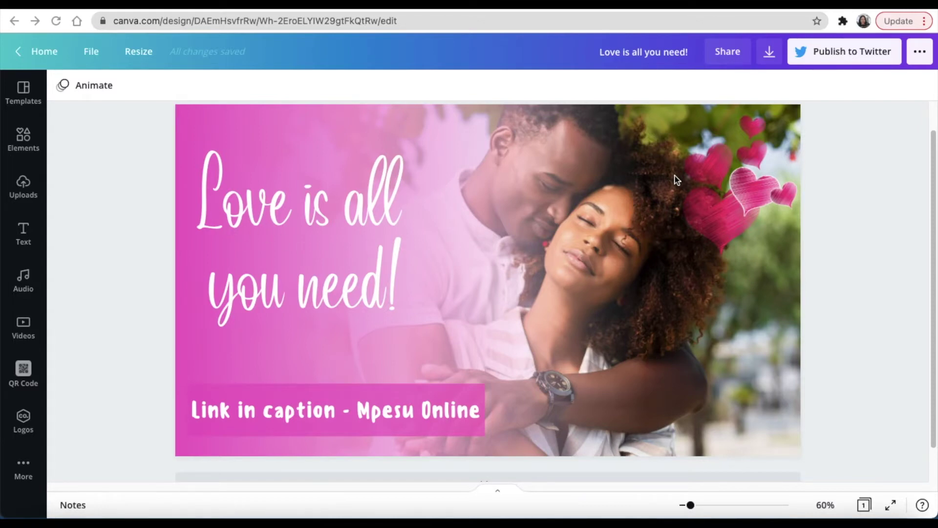
Return to Canva Home to reach the 'twitter ad' template results with 114 templates.
click(248, 9)
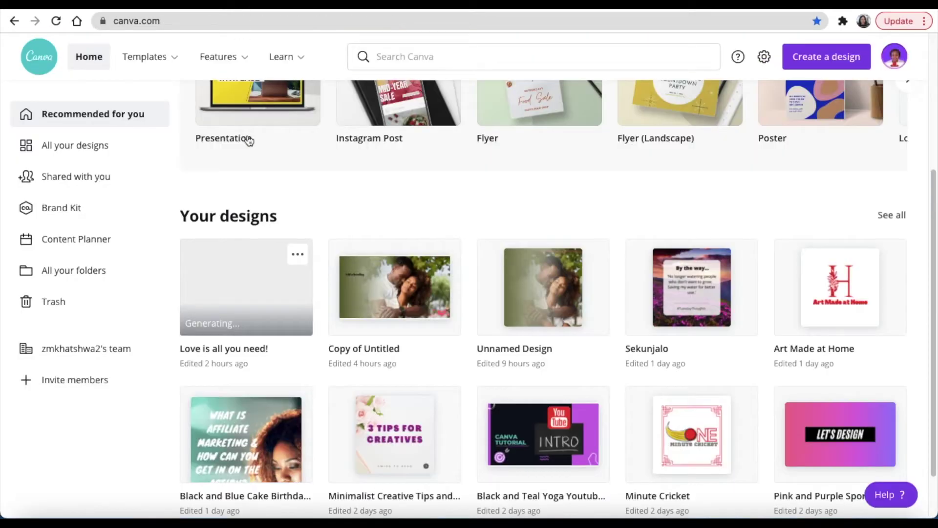
scroll(840, 295, up, 4)
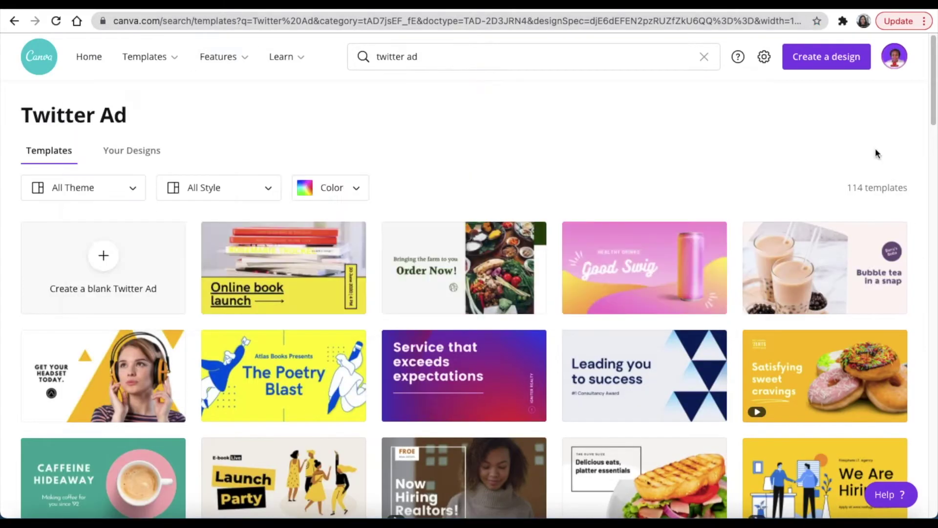
Start a blank Twitter Ad and add the couple photo from recently used Elements.
click(102, 259)
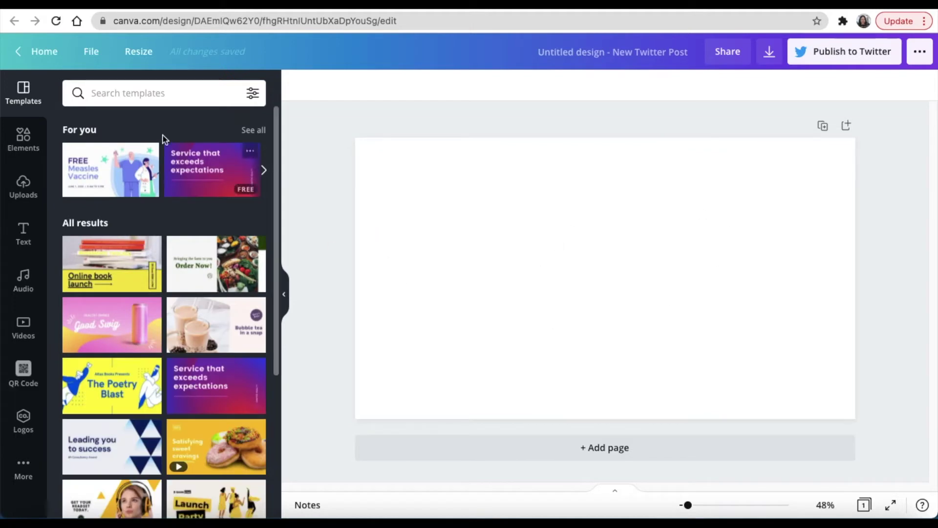
click(22, 138)
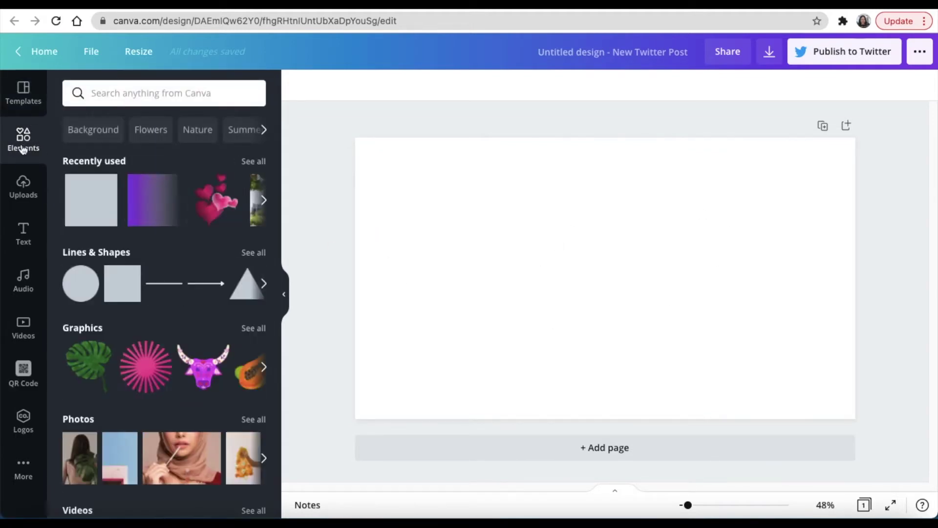
click(118, 92)
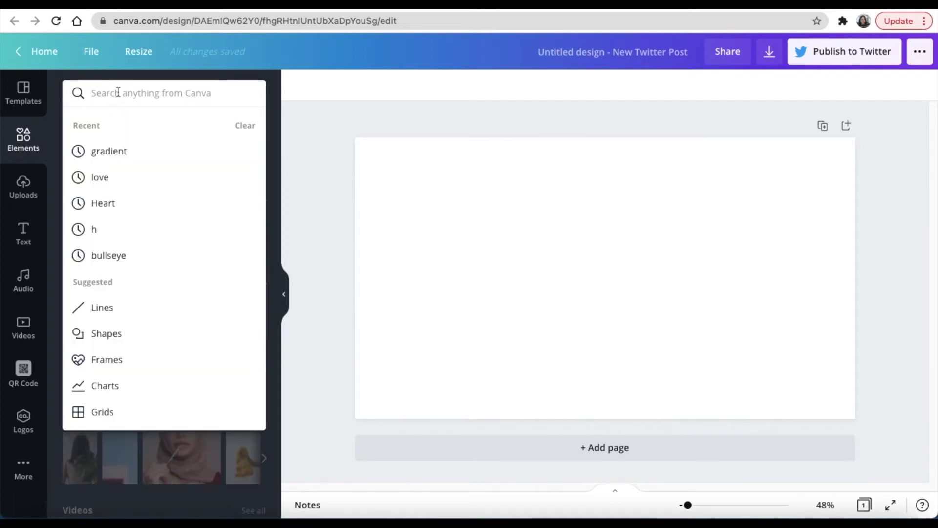
click(28, 140)
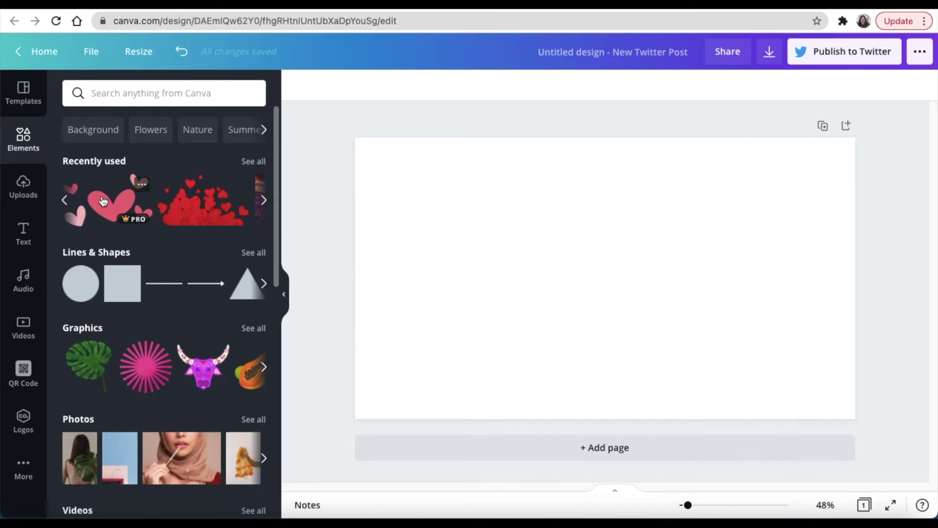
click(64, 200)
click(64, 200)
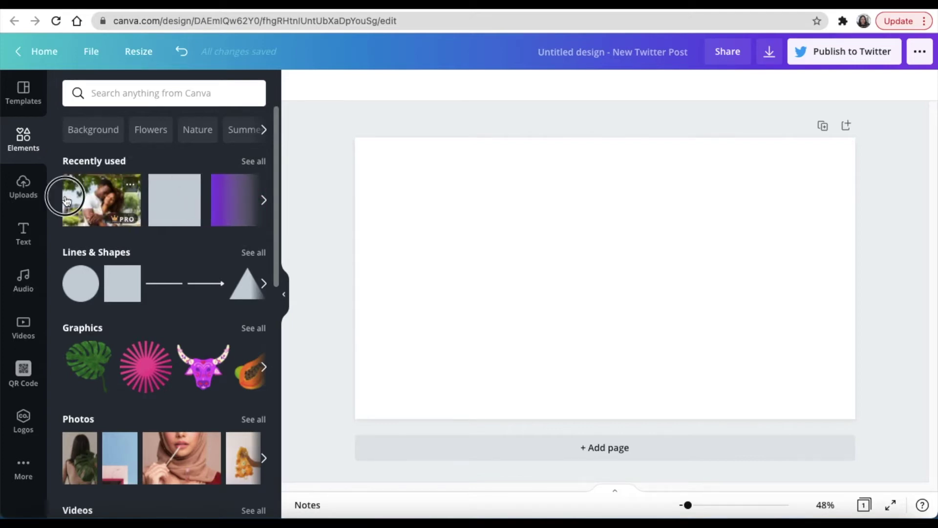
click(66, 200)
Enlarge and stretch the couple photo so it fills the whole page.
drag(545, 283, 550, 253)
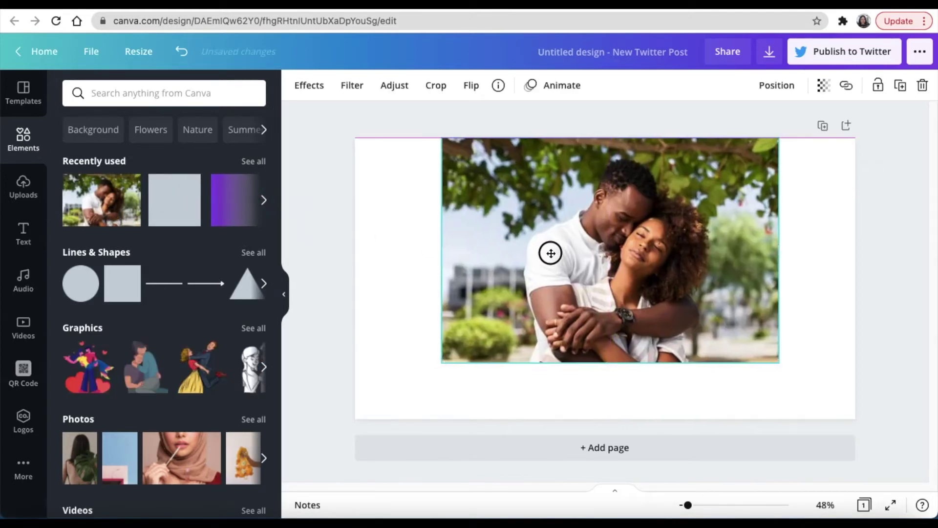
drag(779, 362, 878, 414)
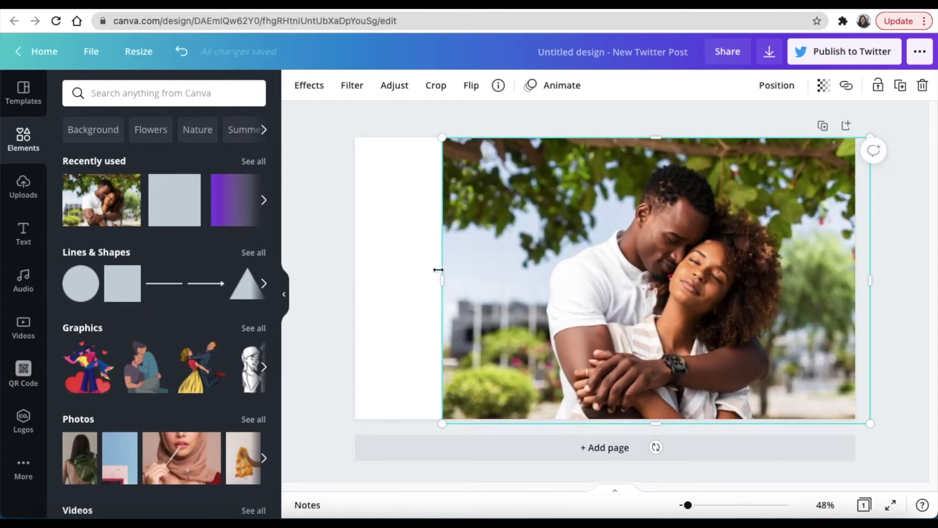
drag(438, 270, 426, 275)
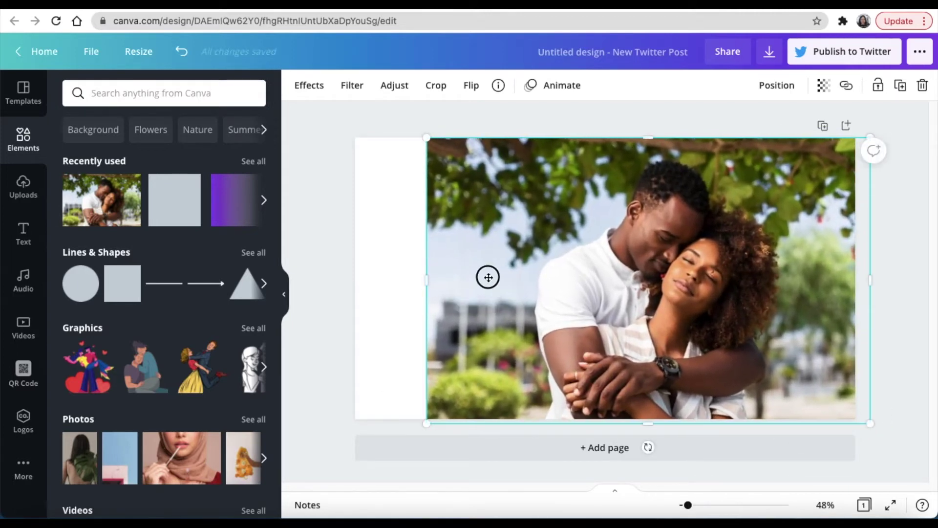
drag(488, 277, 422, 277)
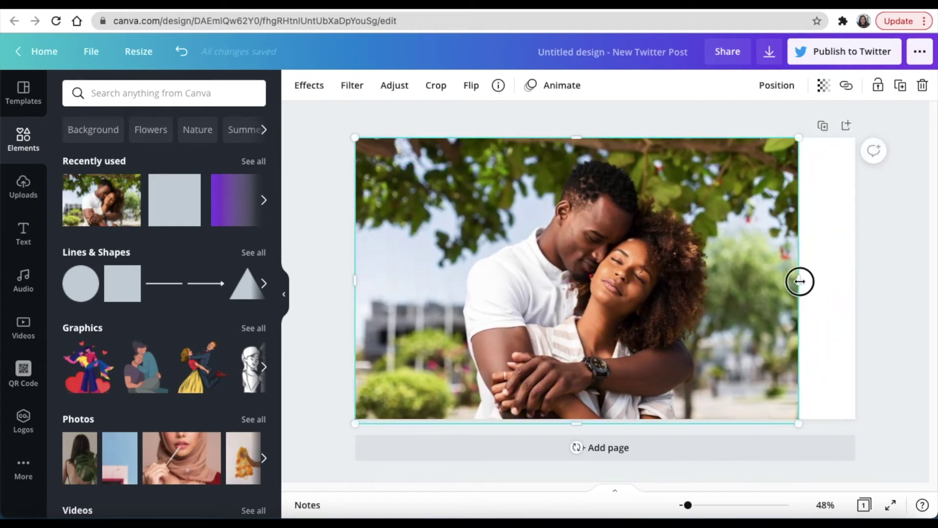
drag(800, 281, 856, 288)
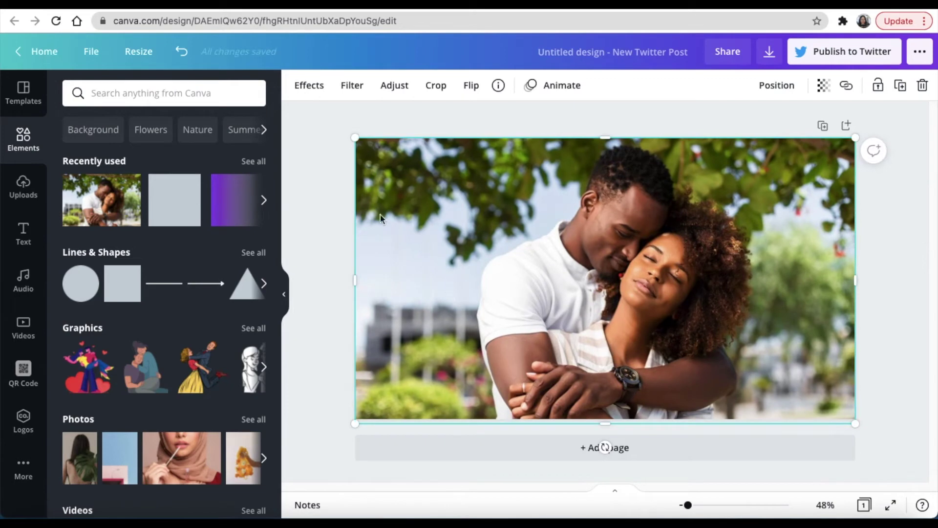
click(330, 240)
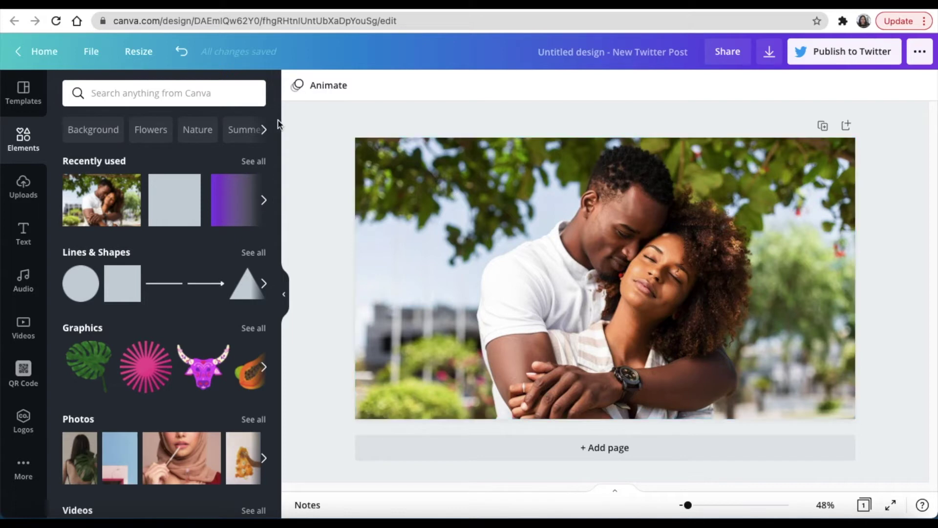
Search Elements for 'love' and place the pink hearts over the photo's top-right corner.
click(163, 95)
text(love)
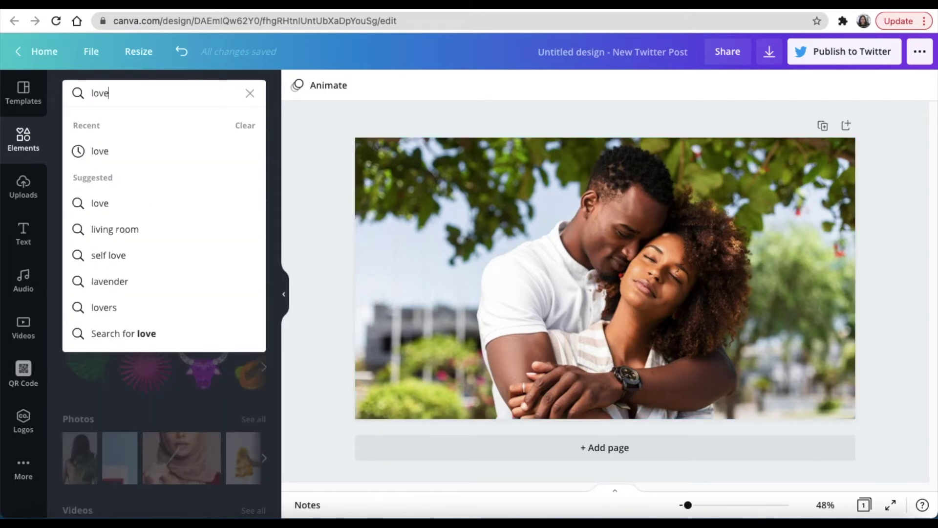
key(Return)
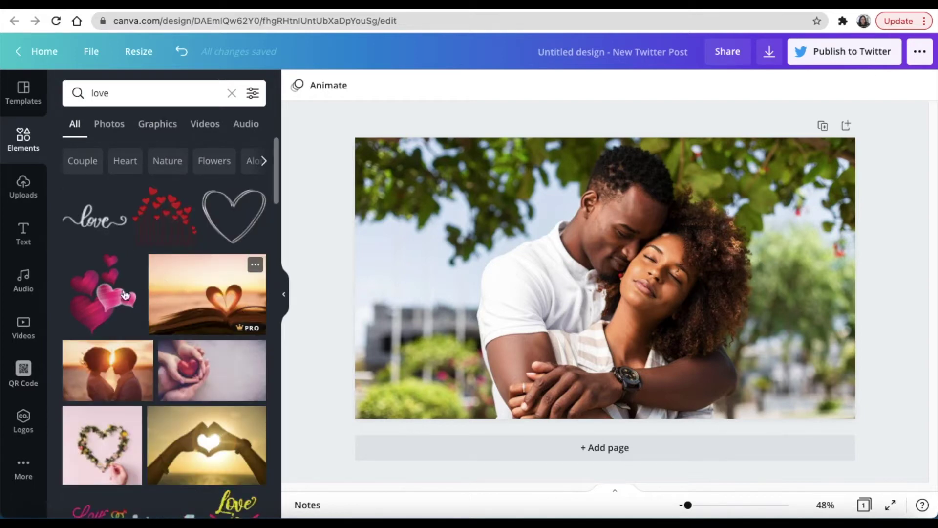
click(83, 299)
drag(83, 299, 776, 190)
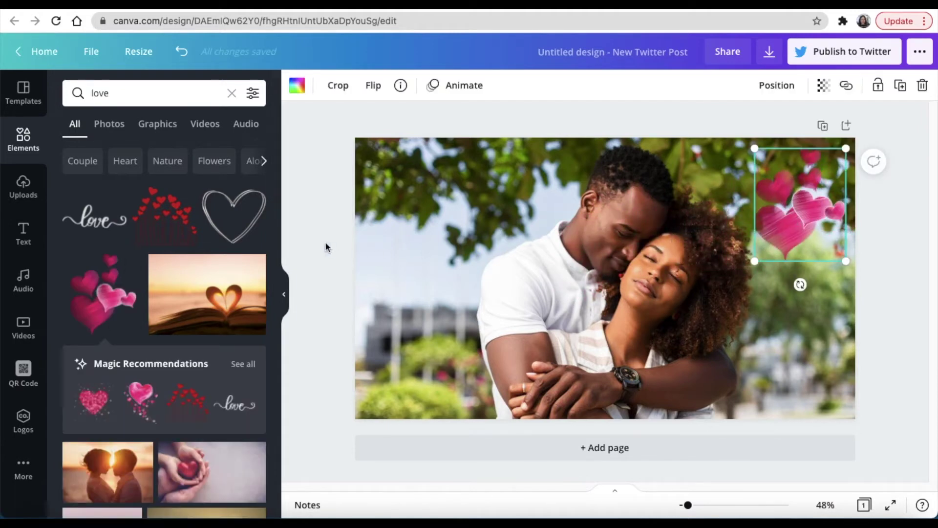
click(875, 230)
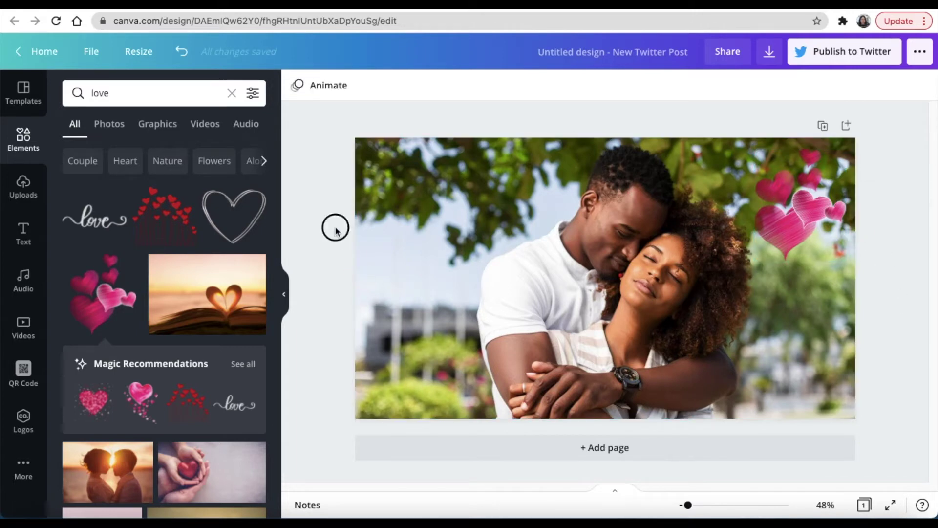
Replace the element search term 'love' with 'gradient' and run the search.
click(123, 93)
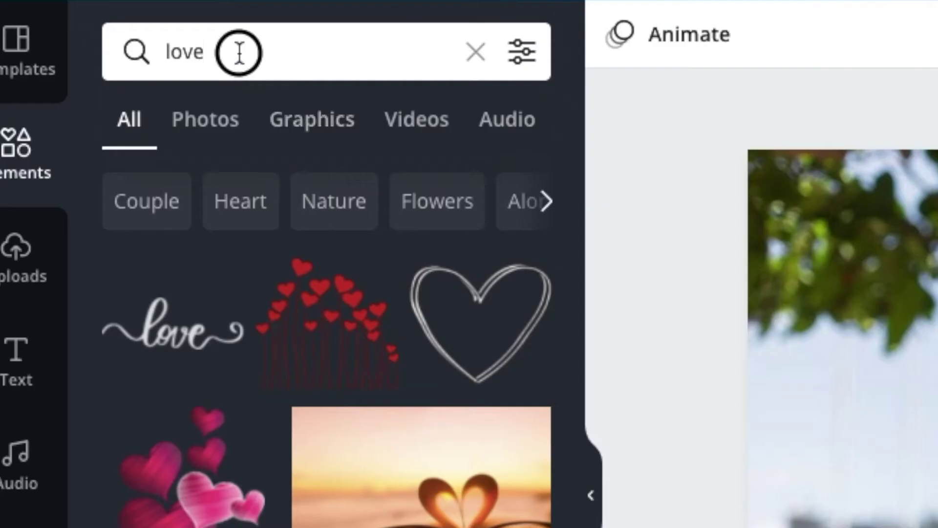
drag(123, 94, 93, 93)
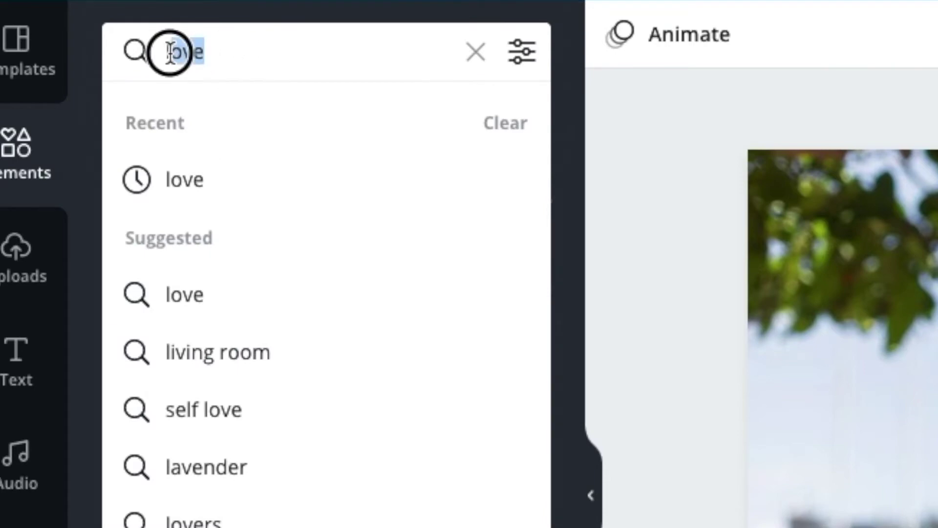
drag(169, 52, 158, 55)
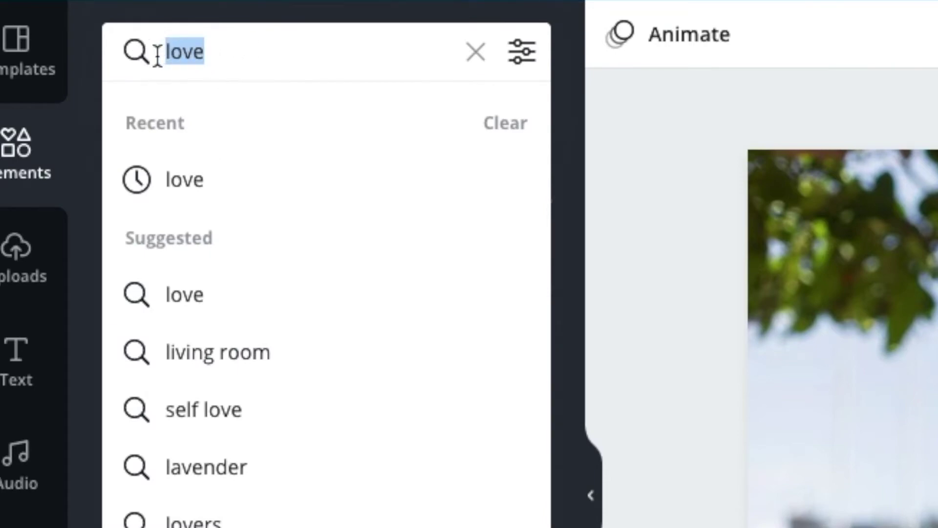
text(gran)
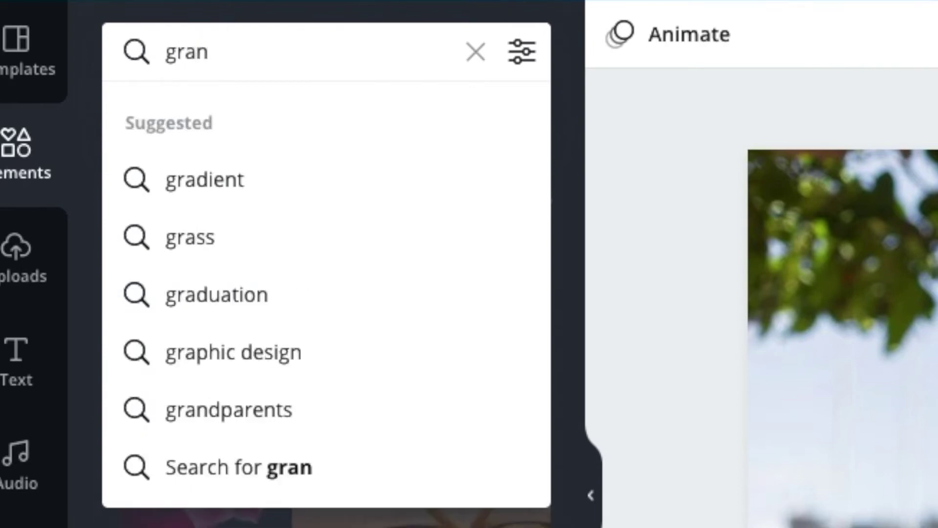
key(BackSpace)
text(dient)
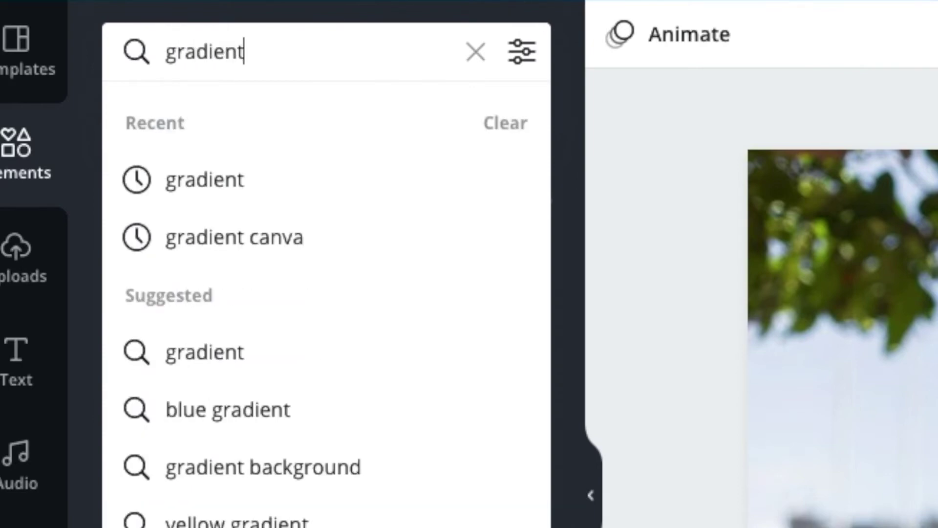
key(Return)
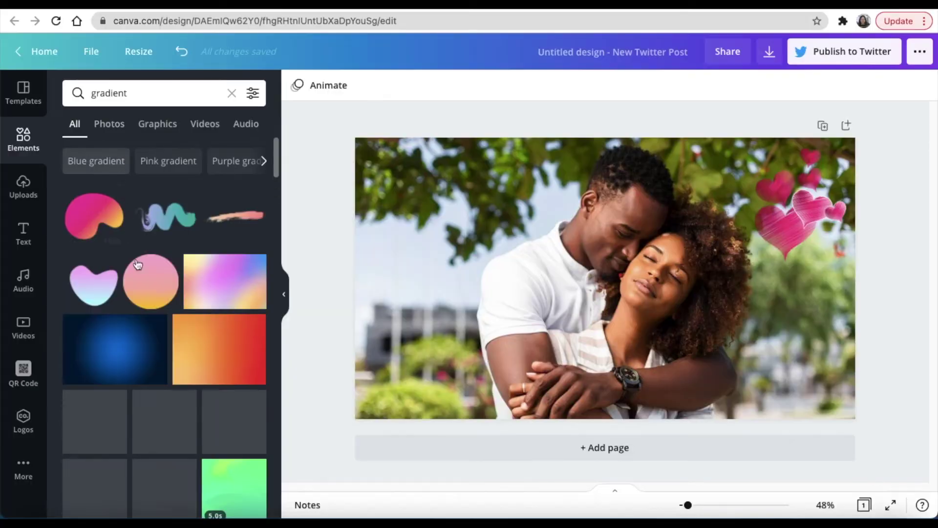
Browse the gradient results, then switch to the YouTube channel's videos page.
scroll(145, 297, down, 3)
scroll(145, 296, down, 5)
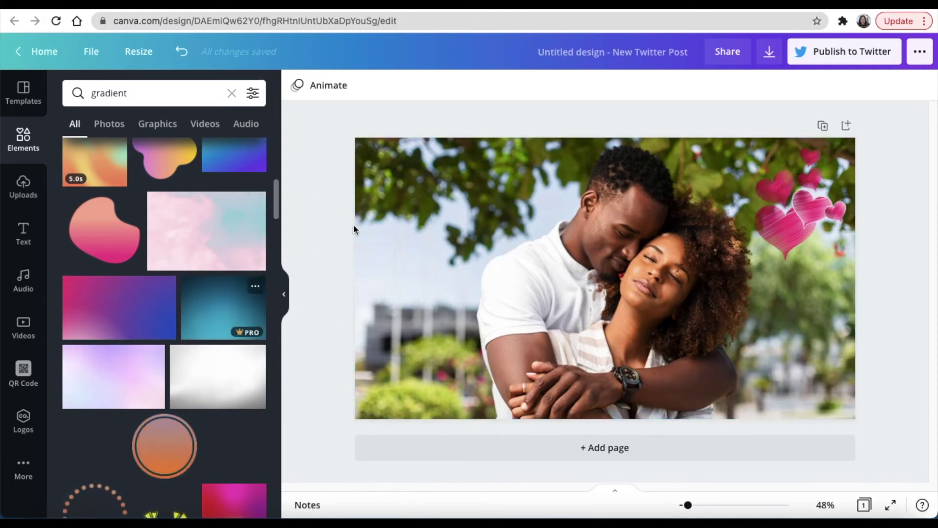
click(762, 10)
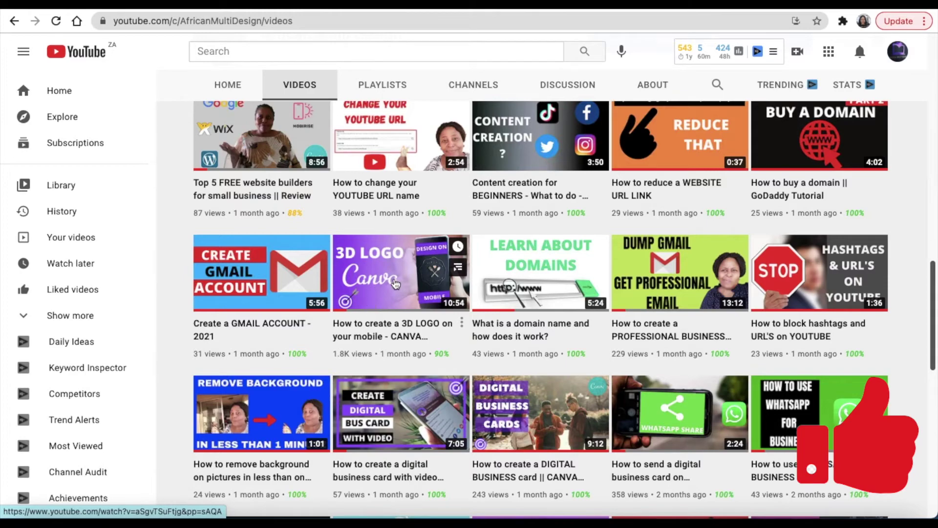
Go back through the Twitter Ad templates tab to the Canva design editor.
click(177, 14)
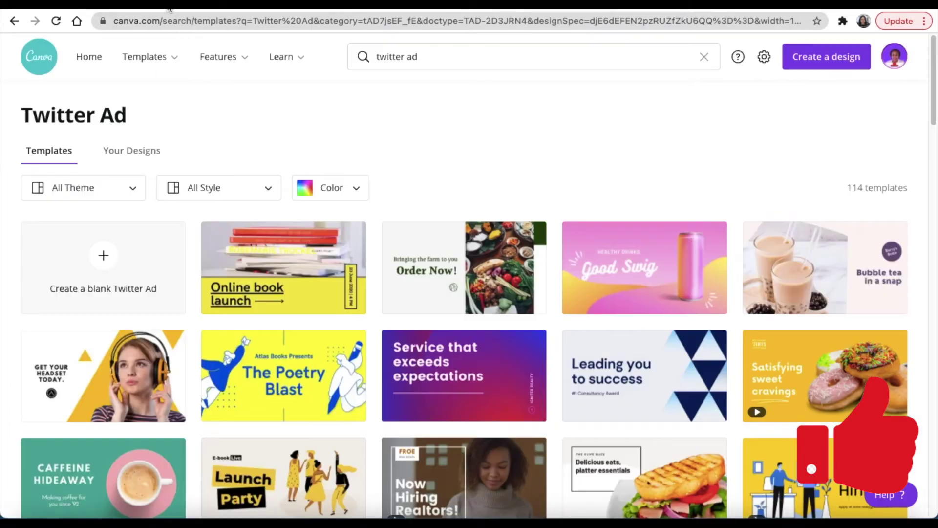
click(264, 11)
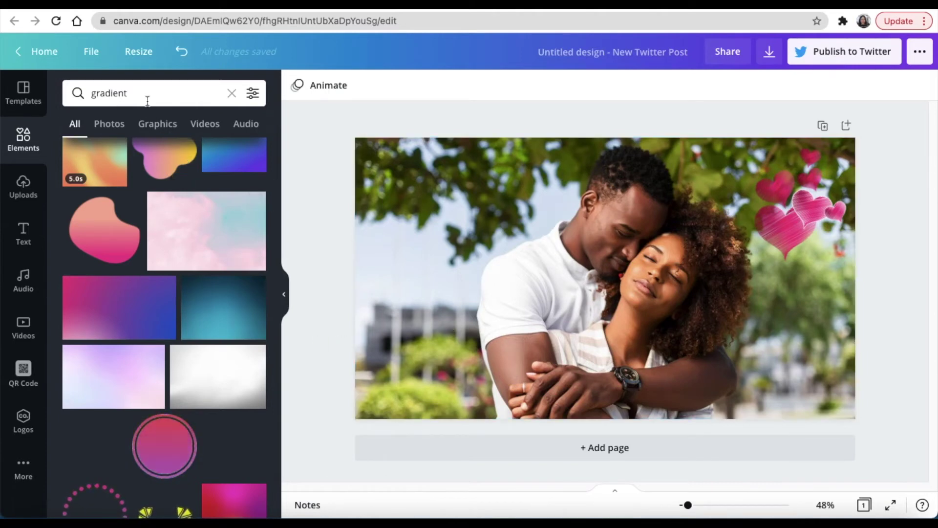
Add the purple gradient from the results onto the photo's left side.
scroll(158, 216, down, 10)
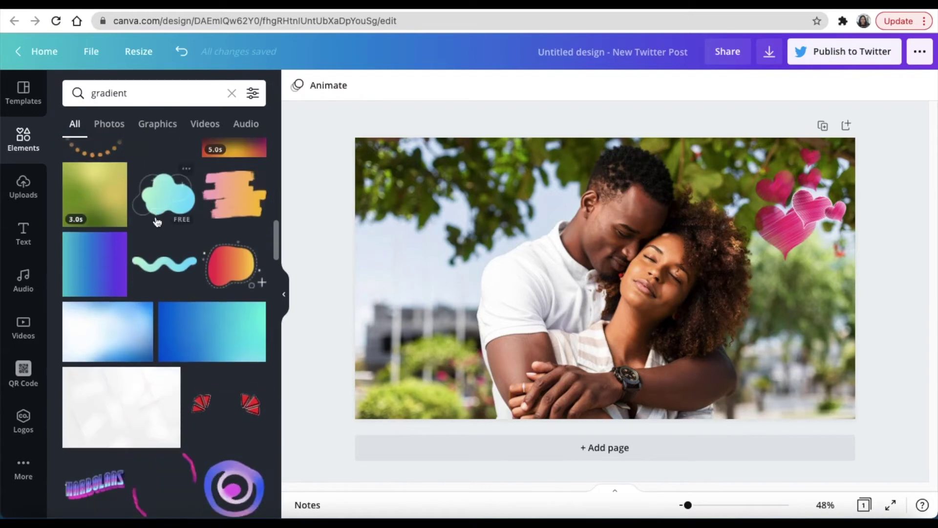
scroll(155, 218, down, 5)
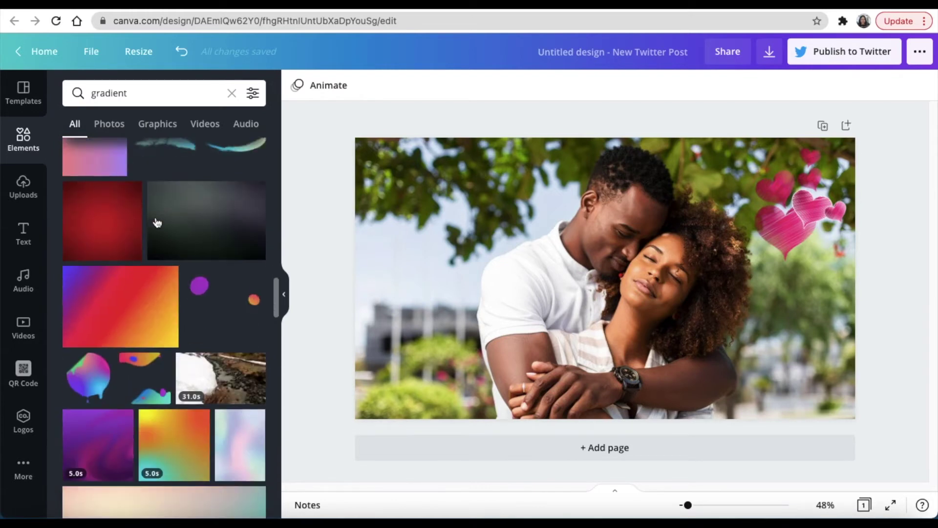
scroll(156, 222, down, 7)
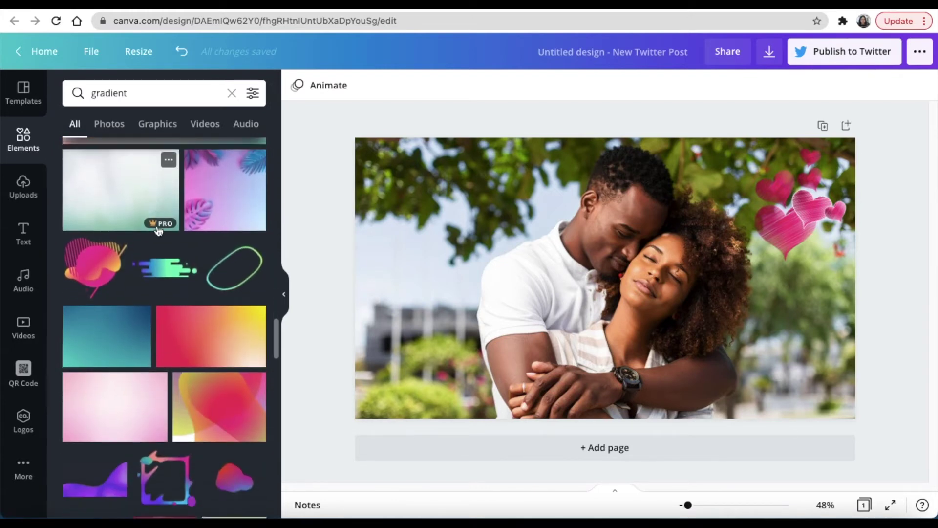
scroll(157, 230, down, 5)
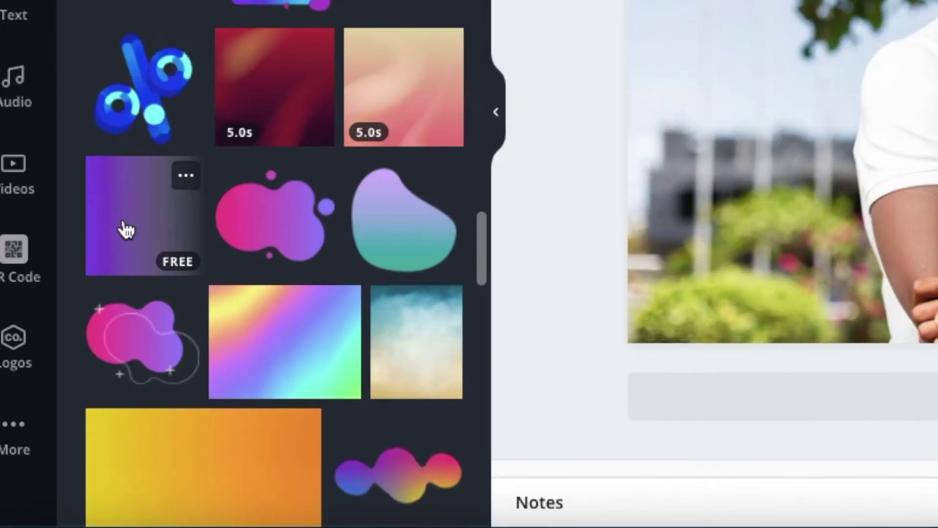
drag(90, 355, 411, 279)
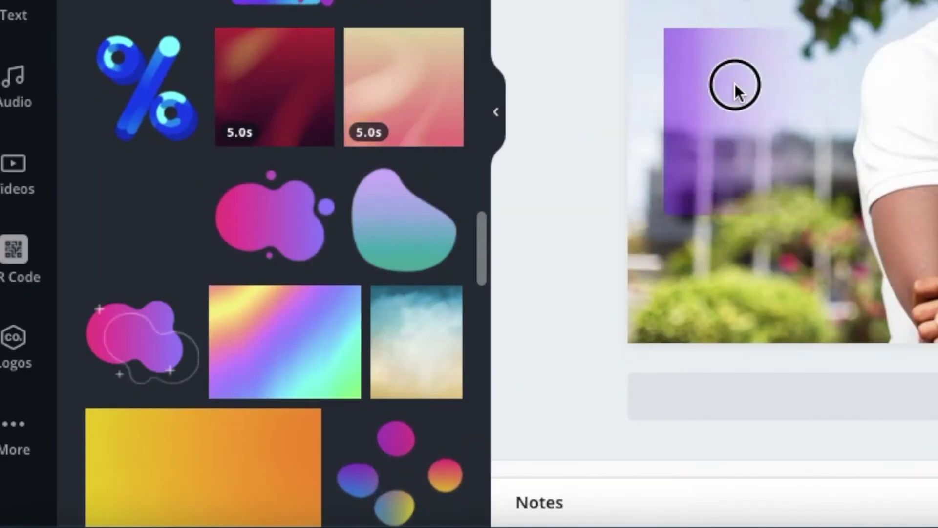
drag(735, 84, 754, 115)
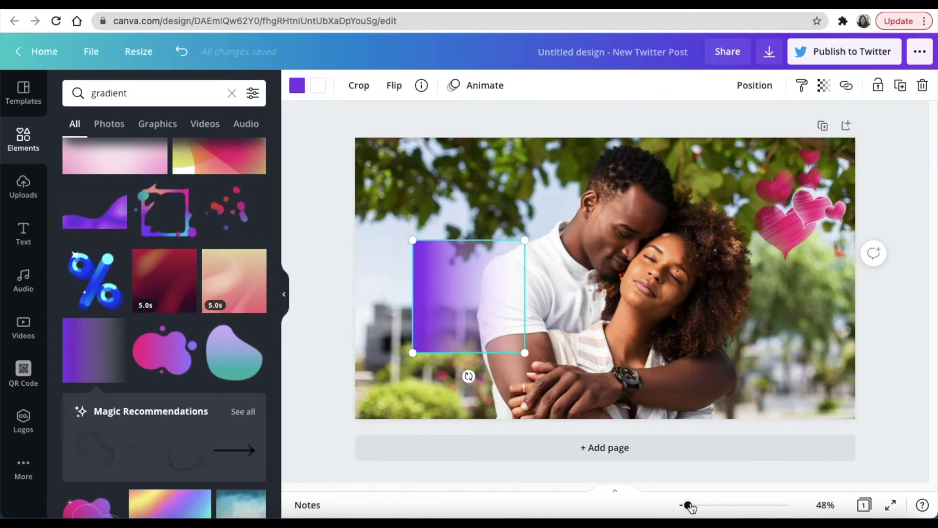
Move the gradient up and left and recolour it pink.
drag(688, 506, 687, 509)
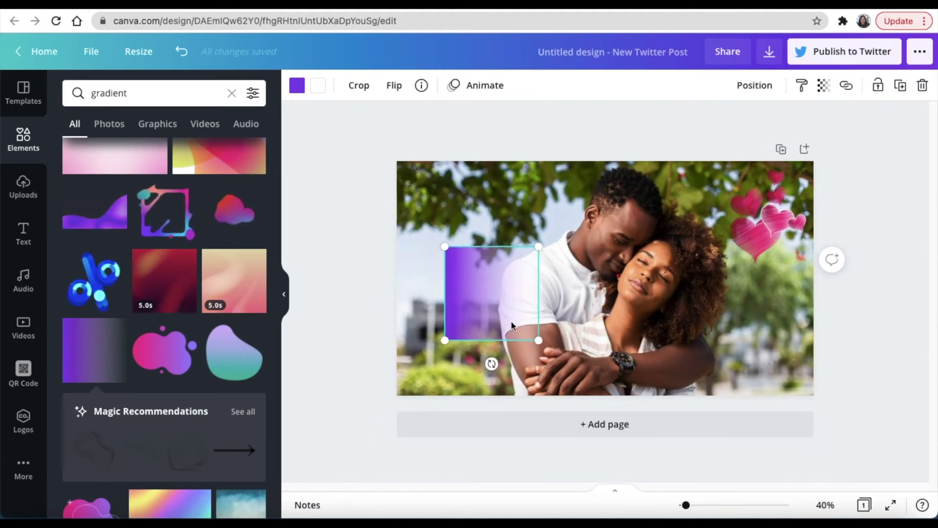
drag(483, 299, 468, 279)
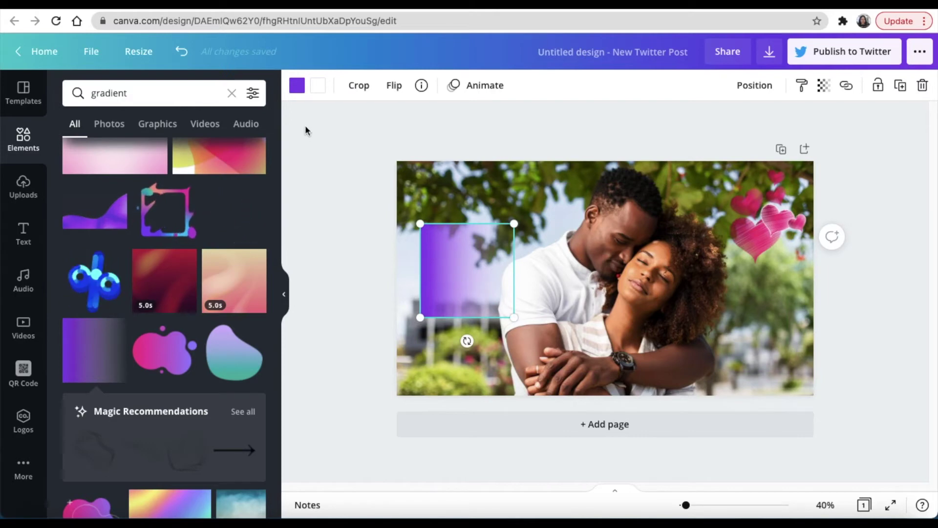
click(297, 86)
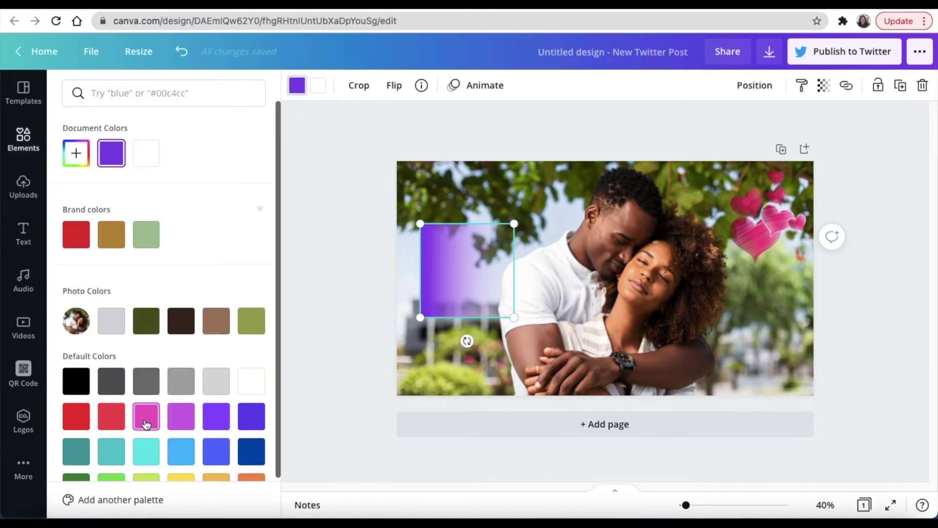
click(146, 424)
Move the pink gradient to the top-left corner and enlarge it to about 1,114 × 1,114.
drag(439, 263, 382, 153)
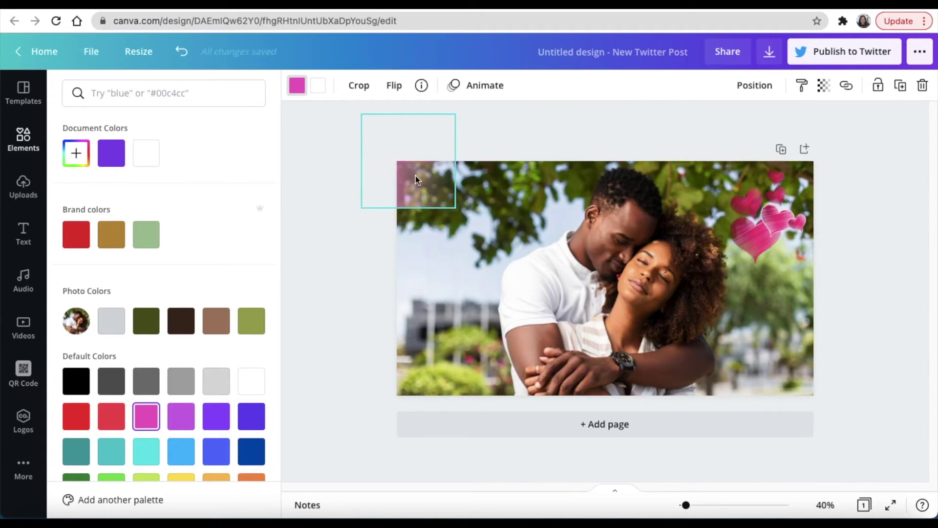
drag(455, 209, 613, 444)
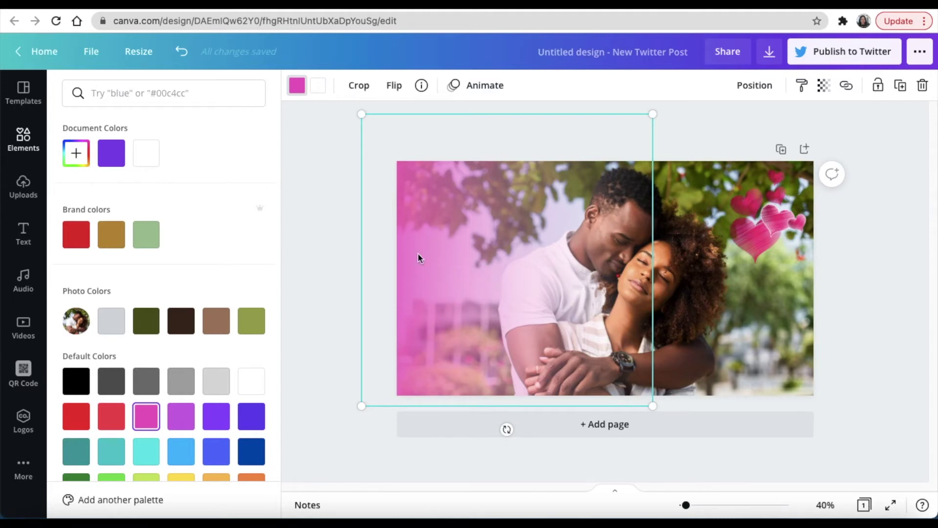
Close the colour panel and fine-tune the pink gradient's horizontal position over the photo's left edge.
key(Escape)
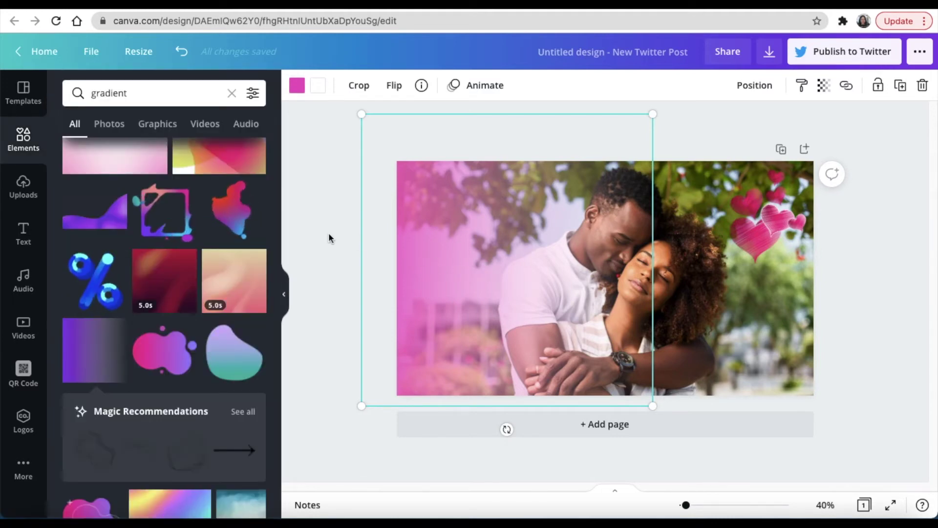
drag(450, 264, 465, 266)
click(356, 258)
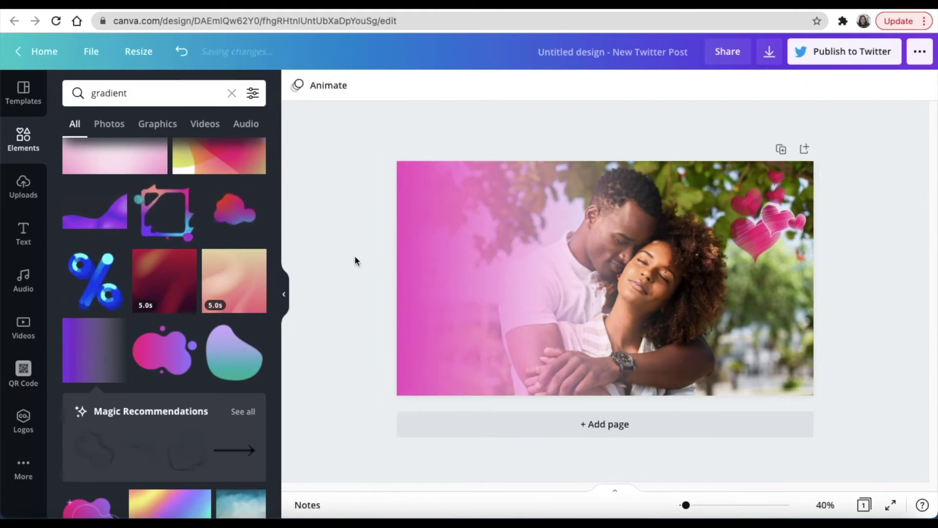
click(421, 260)
drag(427, 262, 458, 263)
click(362, 261)
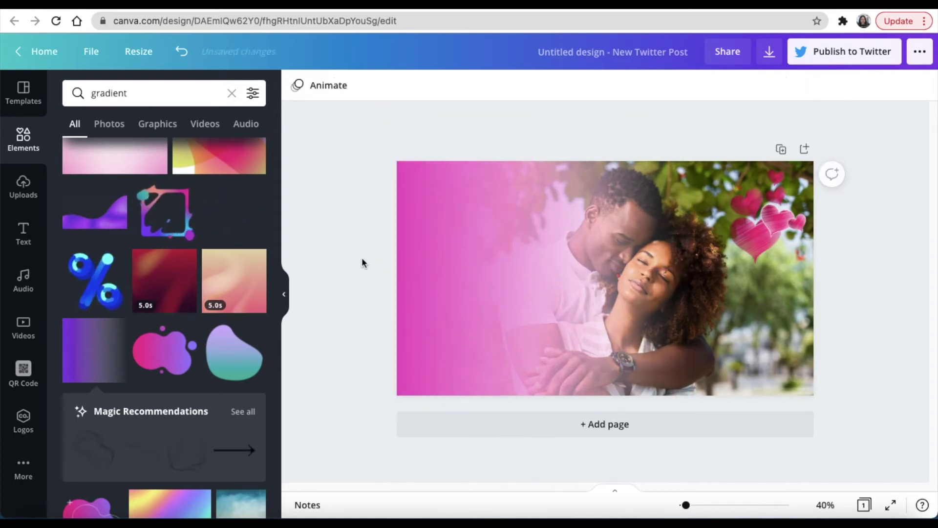
drag(519, 286, 498, 285)
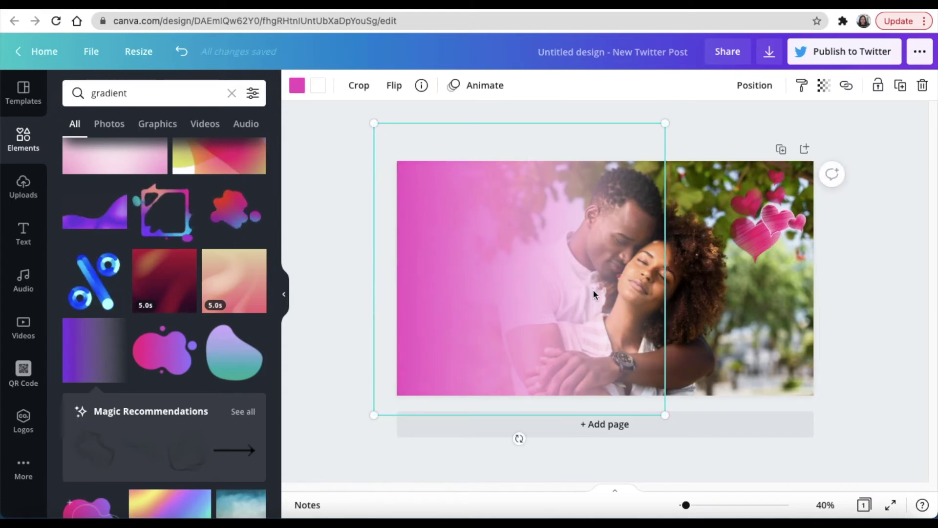
click(877, 342)
click(890, 349)
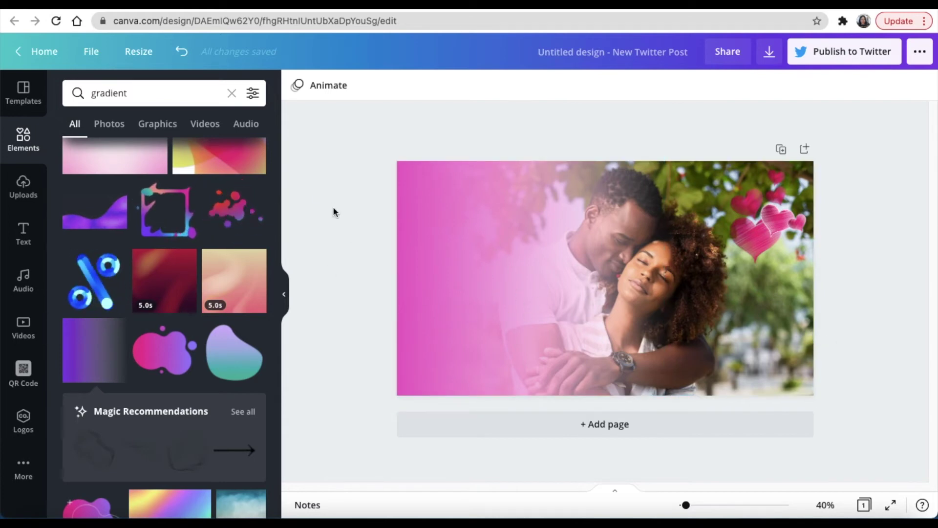
click(23, 236)
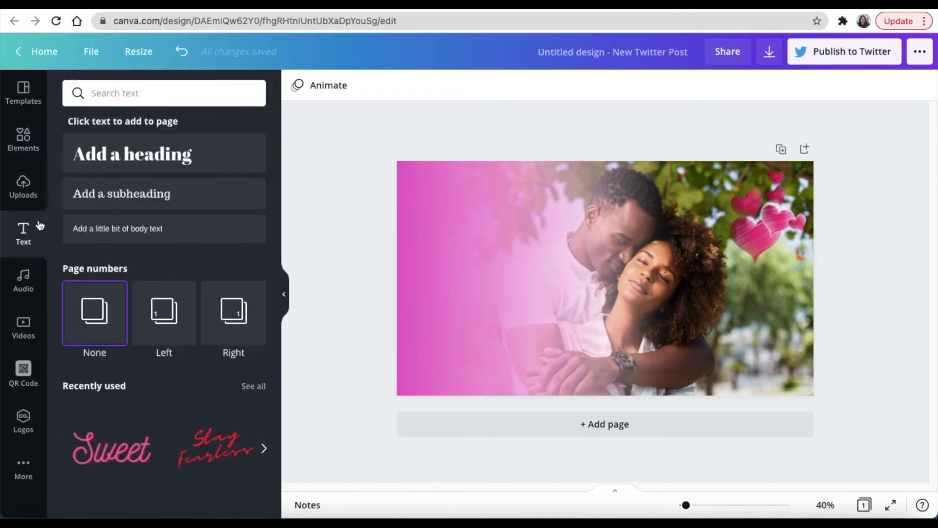
Add a heading over the pink area reading 'All you need is love!', split onto two lines.
drag(105, 153, 318, 171)
click(381, 219)
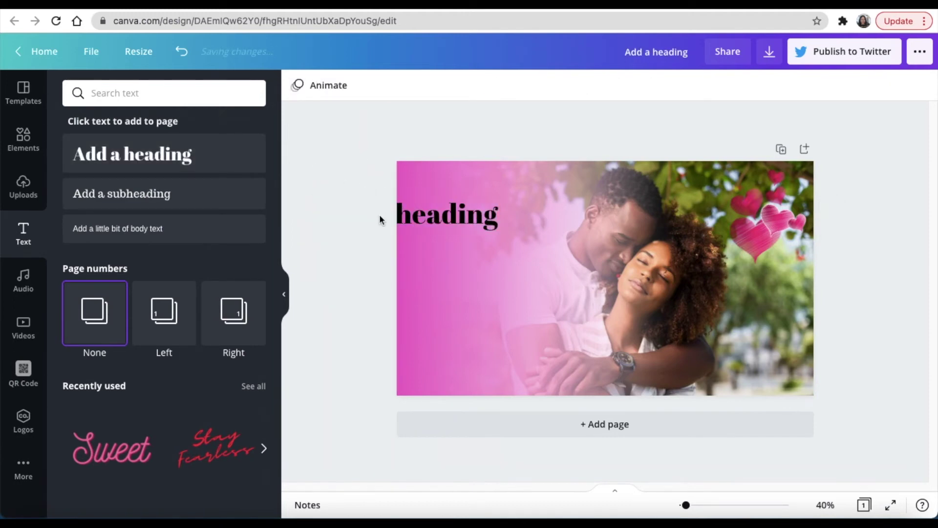
drag(436, 220, 529, 236)
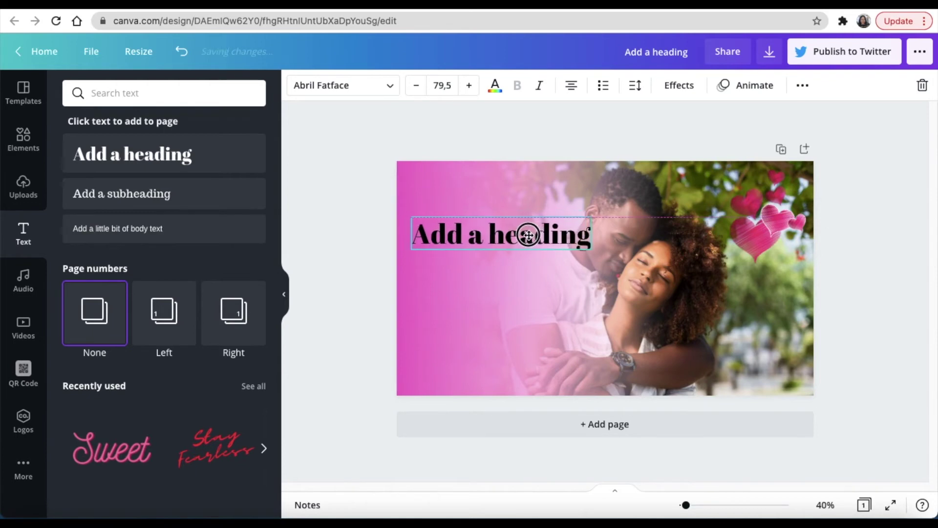
drag(433, 235, 439, 239)
triple_click(439, 238)
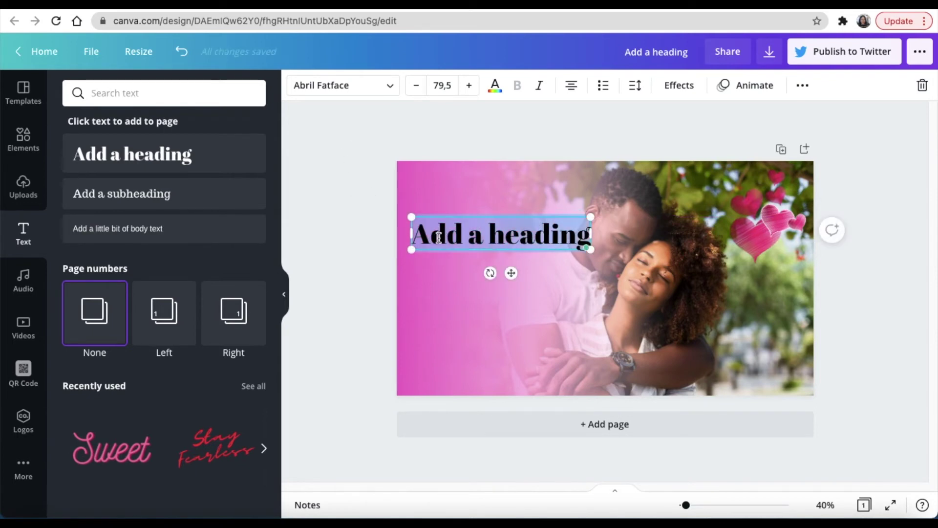
text(Al)
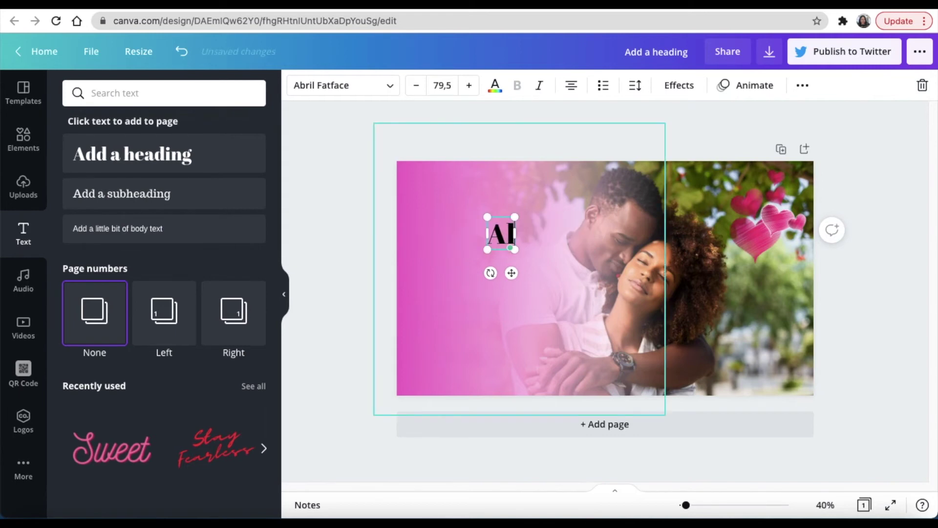
text(l you n)
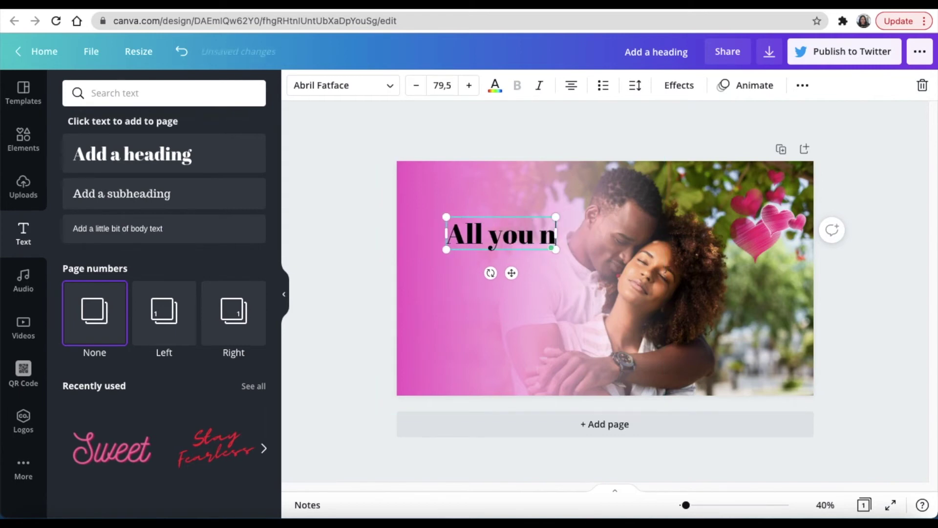
text(eed is lov)
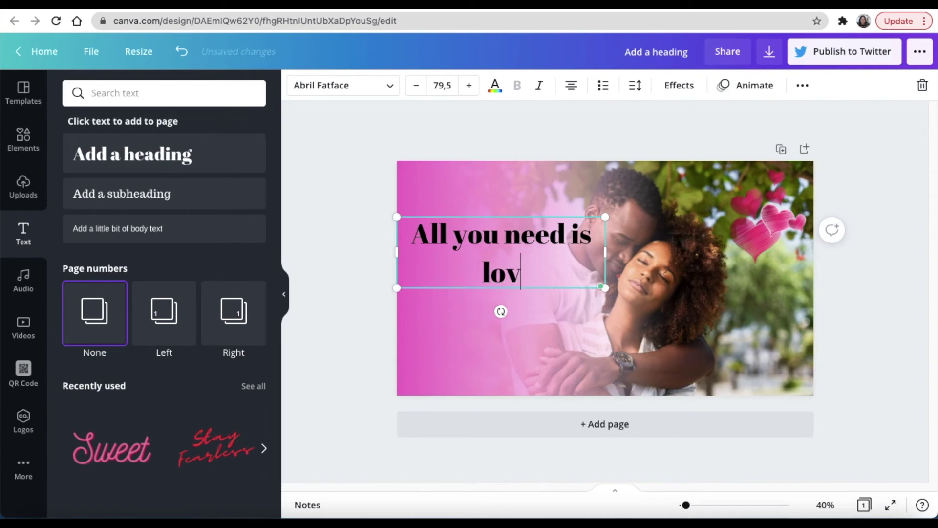
text(e!)
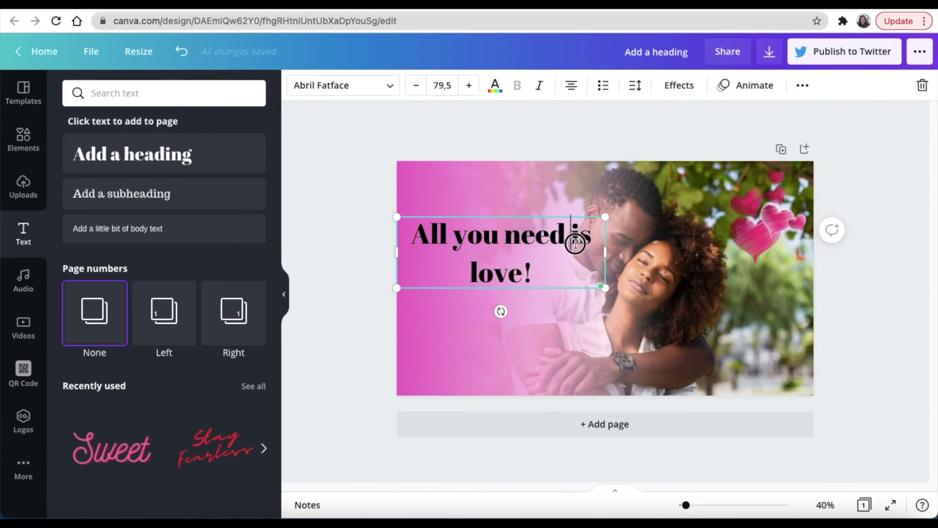
key(Return)
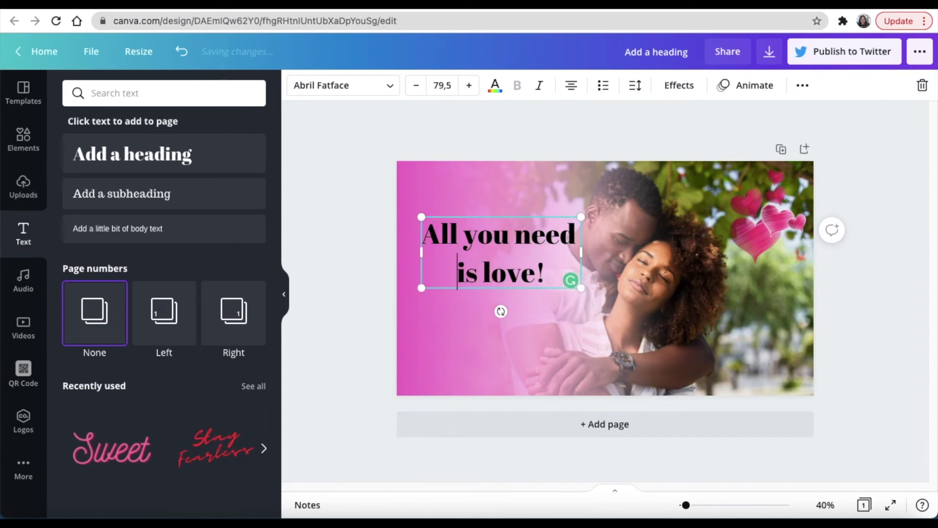
key(Up)
key(Left)
key(Left)
Set the whole headline 'All you need is love!' in the Lovely script font.
click(384, 95)
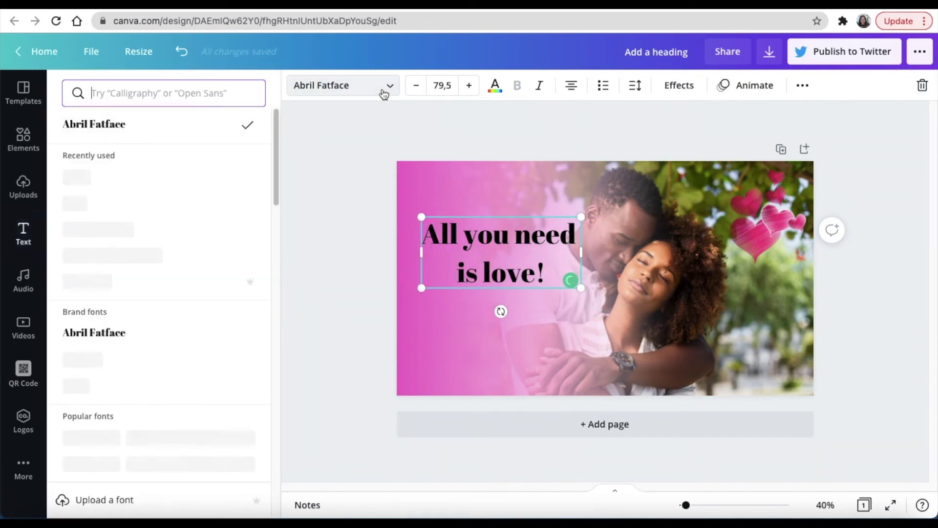
text(love)
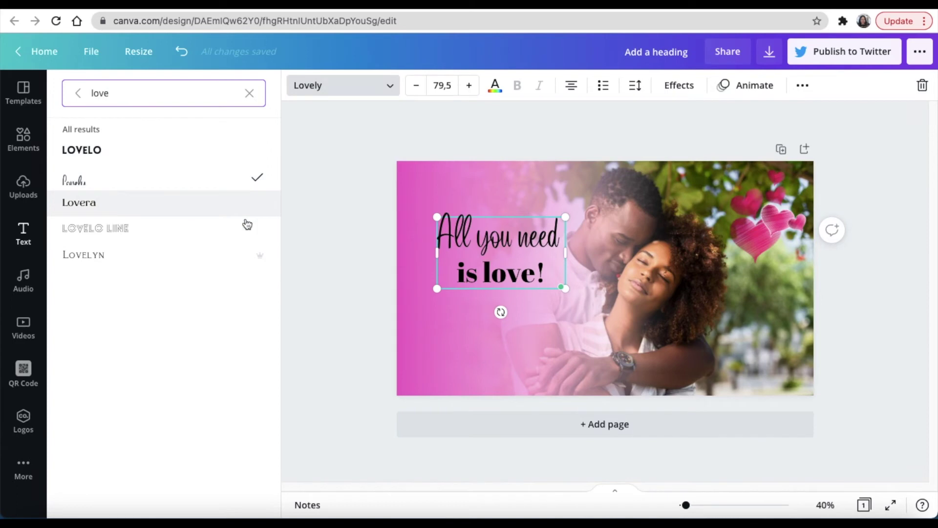
click(466, 278)
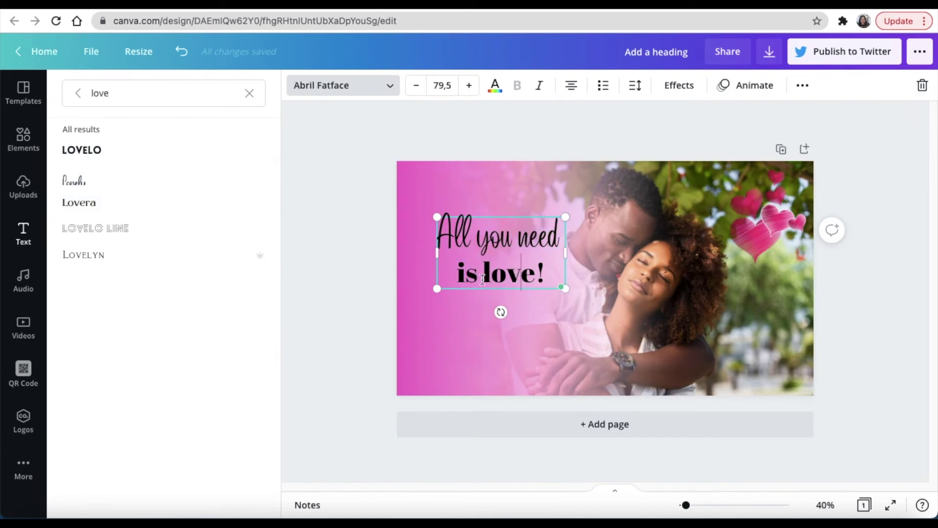
drag(561, 279, 398, 232)
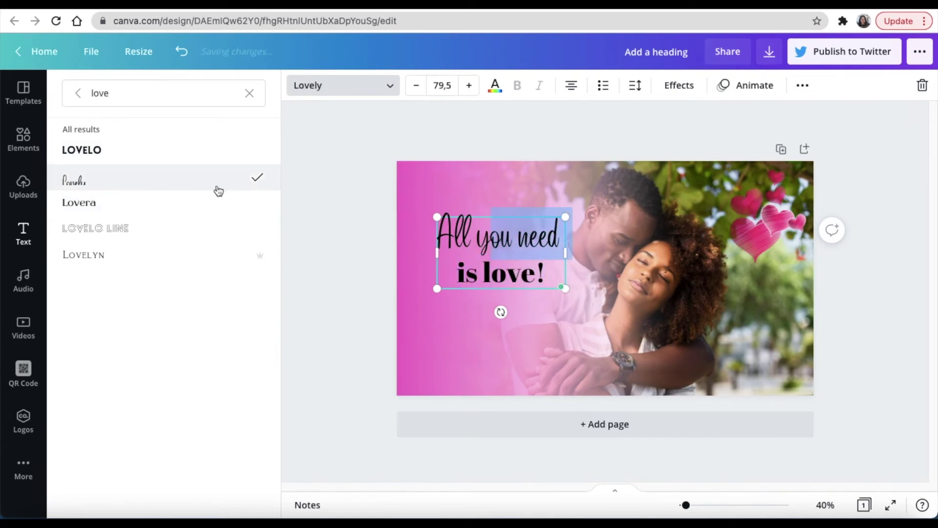
drag(438, 228, 537, 277)
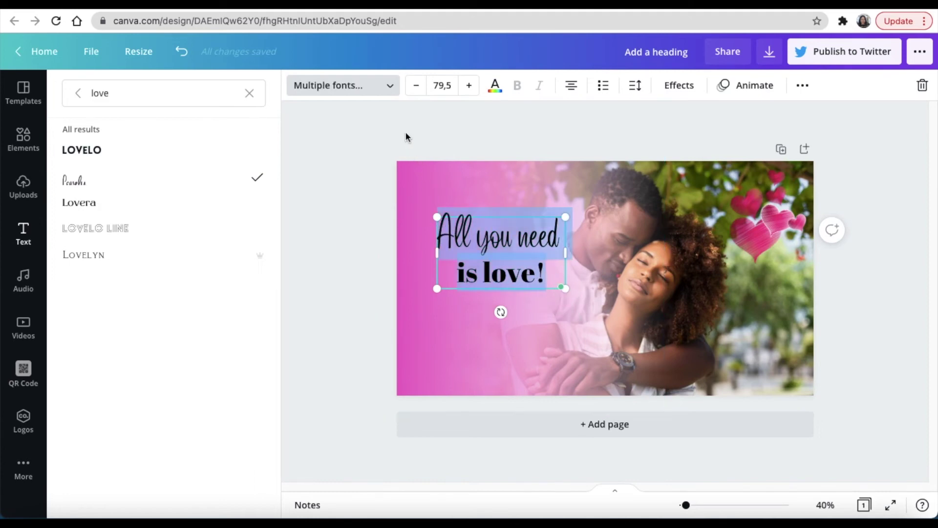
click(73, 184)
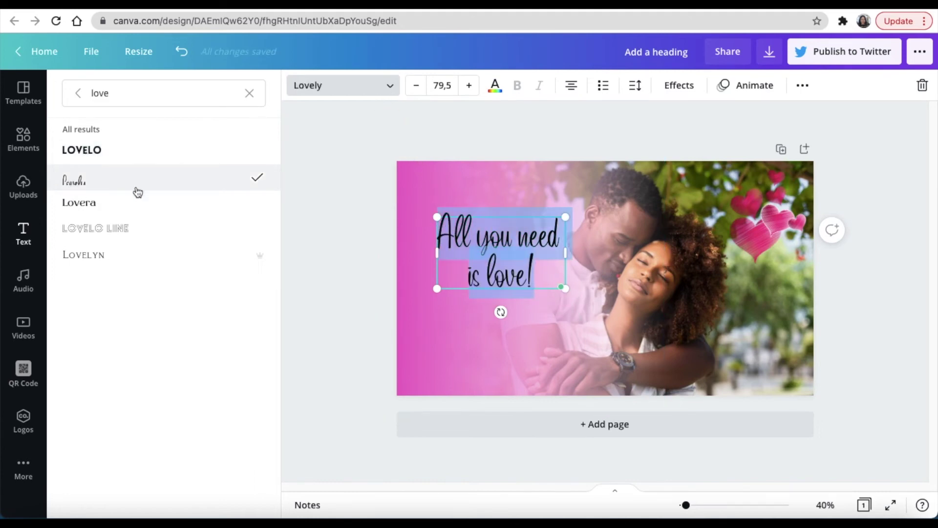
Enlarge the headline to size 99.3, shift it slightly, and colour it white.
click(300, 218)
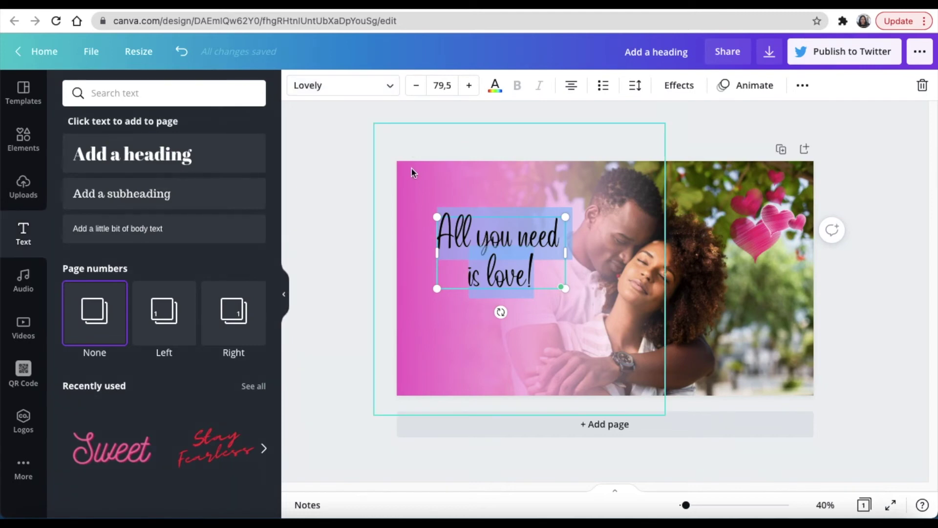
drag(437, 218, 405, 199)
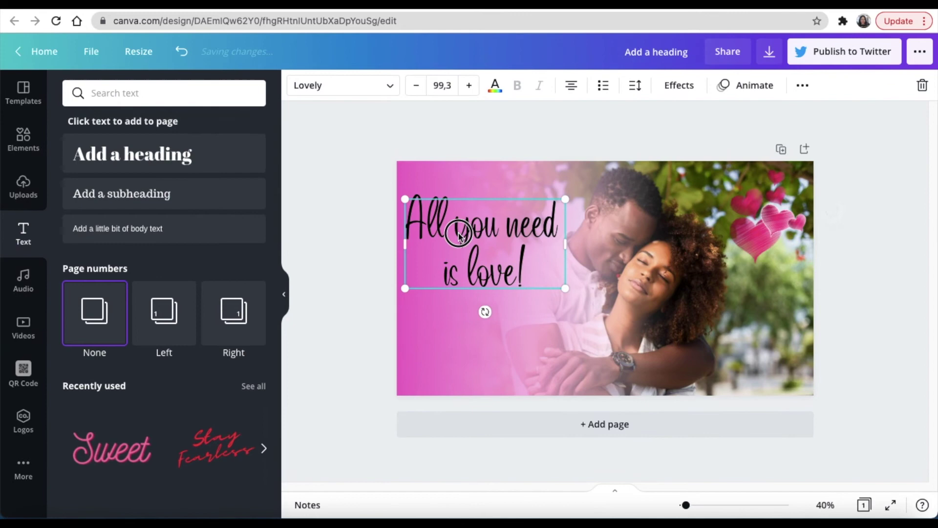
drag(458, 233, 468, 222)
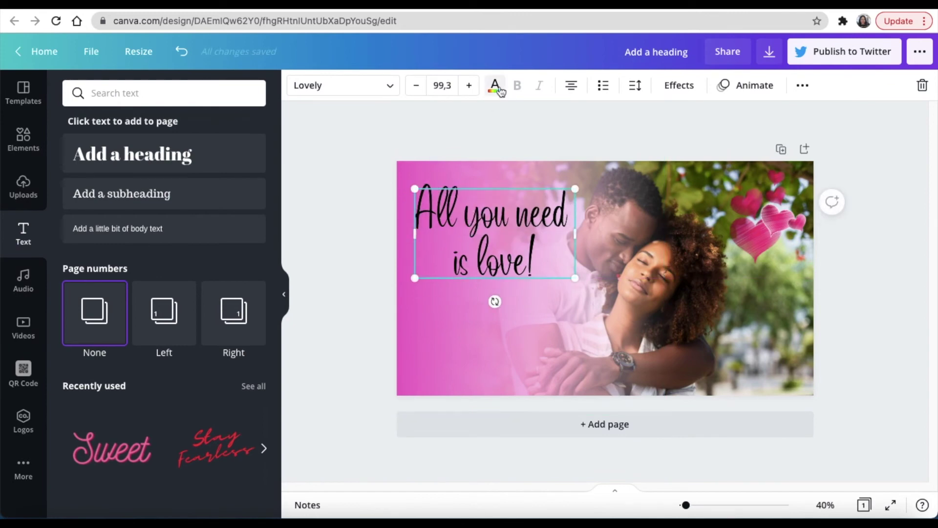
click(496, 85)
click(197, 154)
click(365, 190)
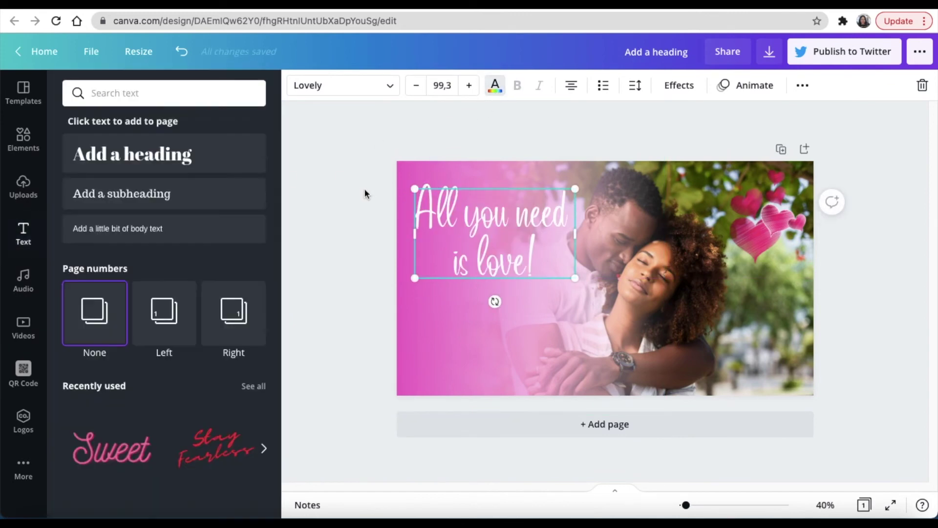
click(364, 266)
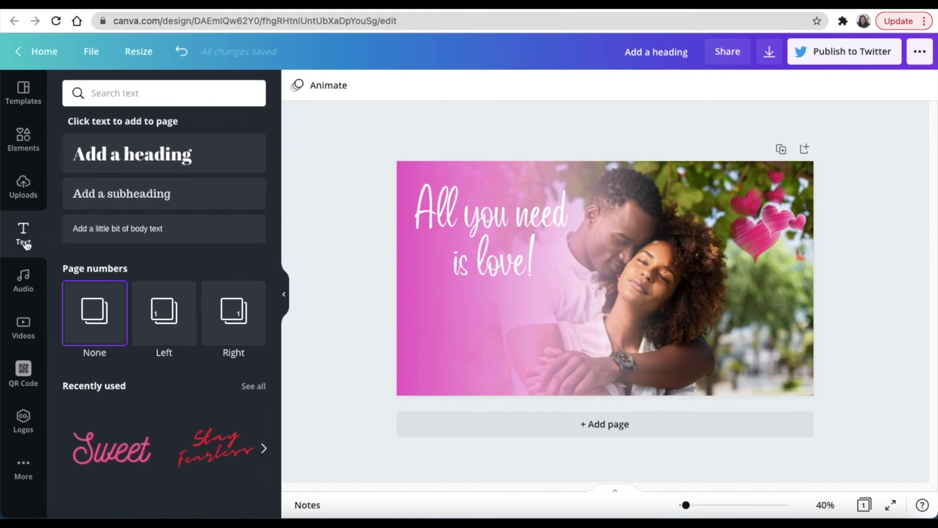
Add a square from Elements and stretch it into a wide flat bar at the bottom left.
click(23, 136)
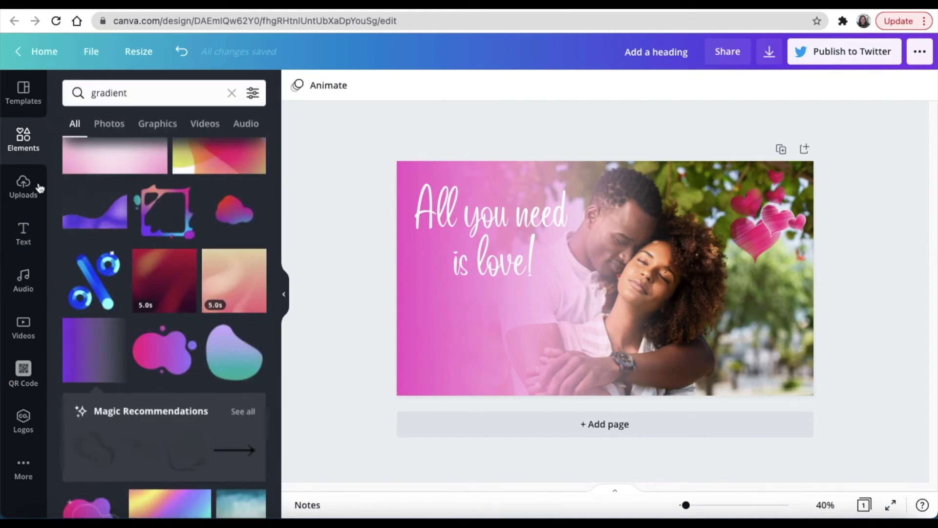
click(232, 94)
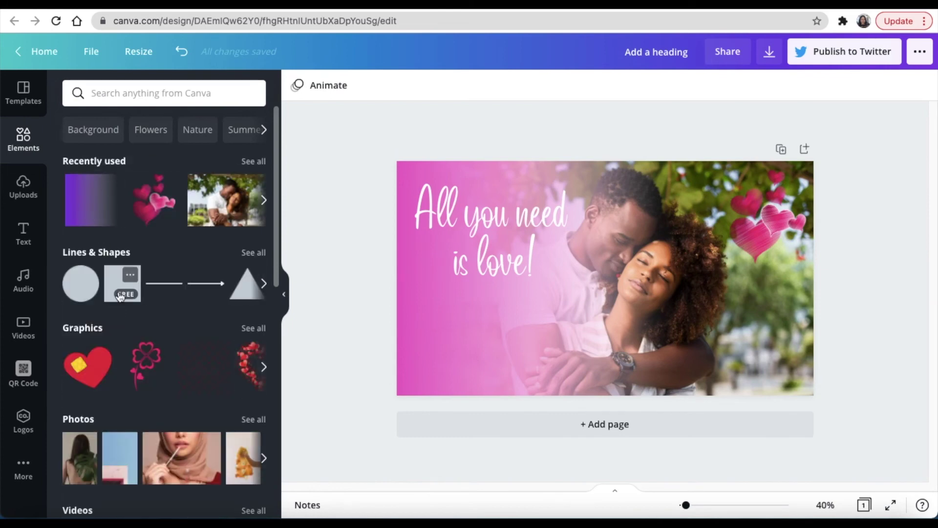
click(122, 283)
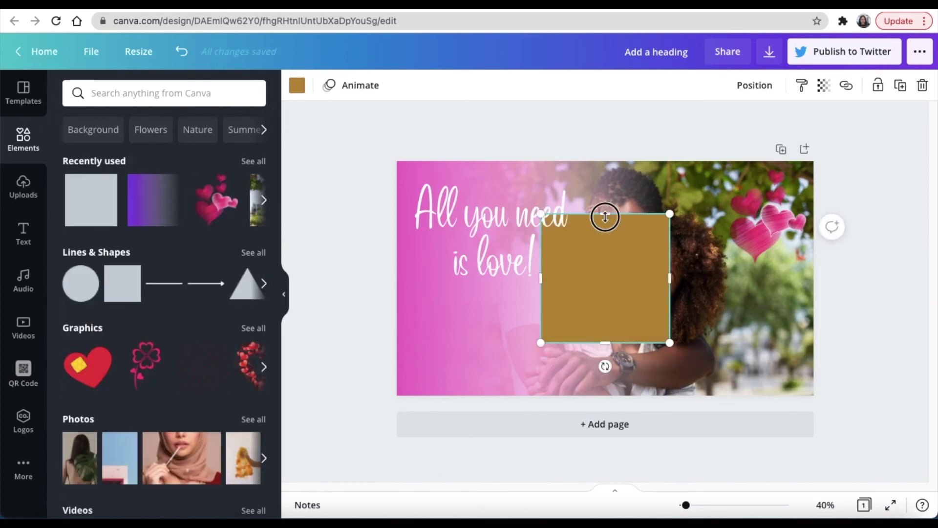
drag(605, 216, 603, 305)
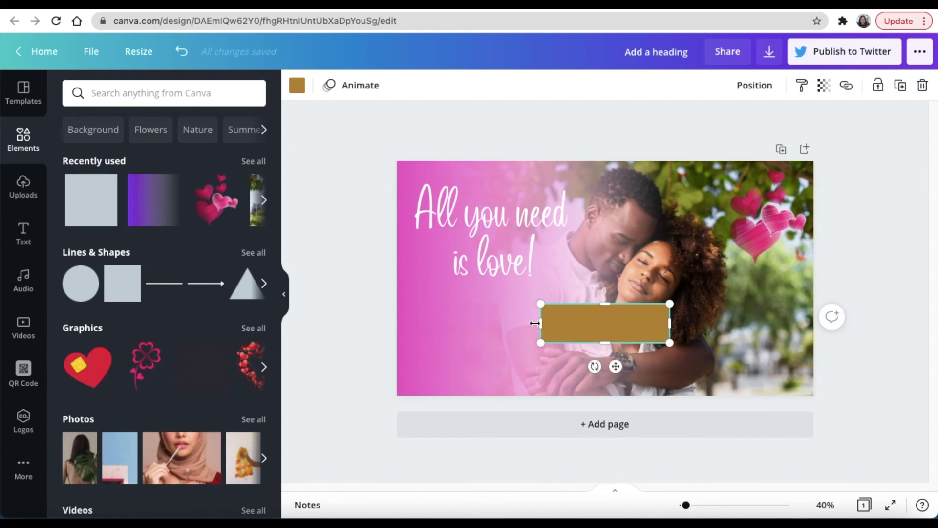
drag(537, 324, 509, 323)
drag(597, 324, 487, 351)
drag(567, 366, 590, 371)
drag(498, 349, 497, 343)
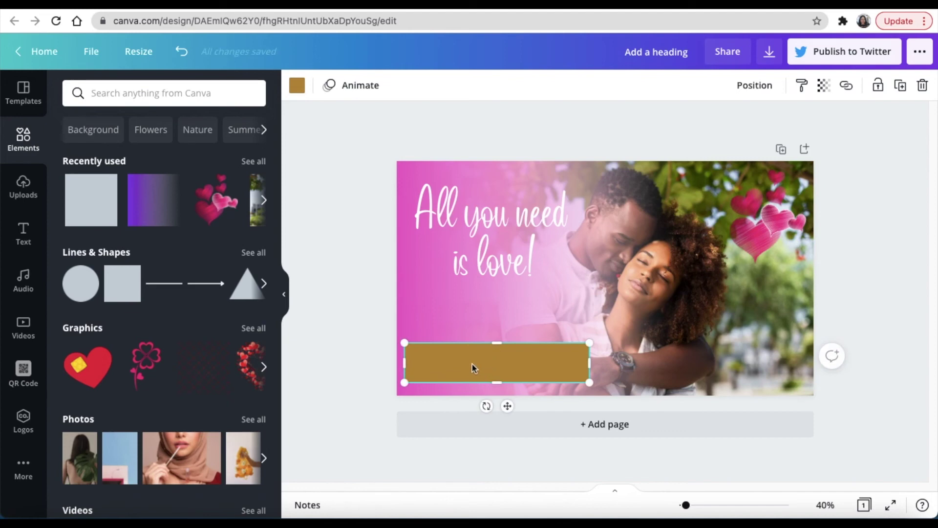
Colour the bar pink and set its transparency to about 68.
click(302, 92)
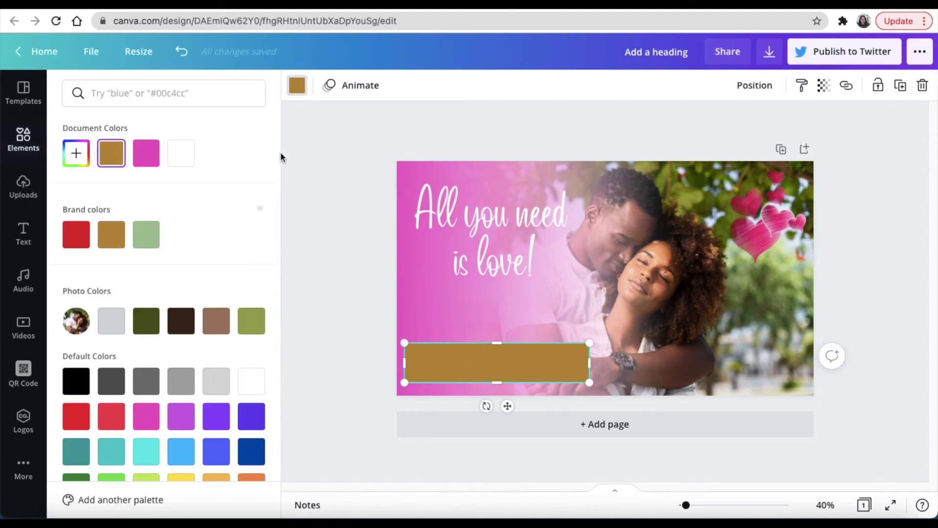
click(146, 153)
click(324, 237)
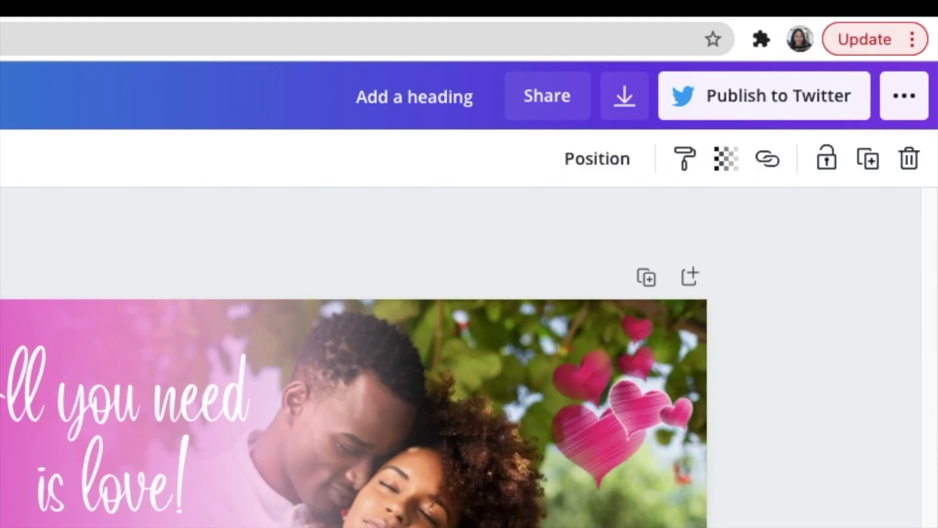
click(722, 166)
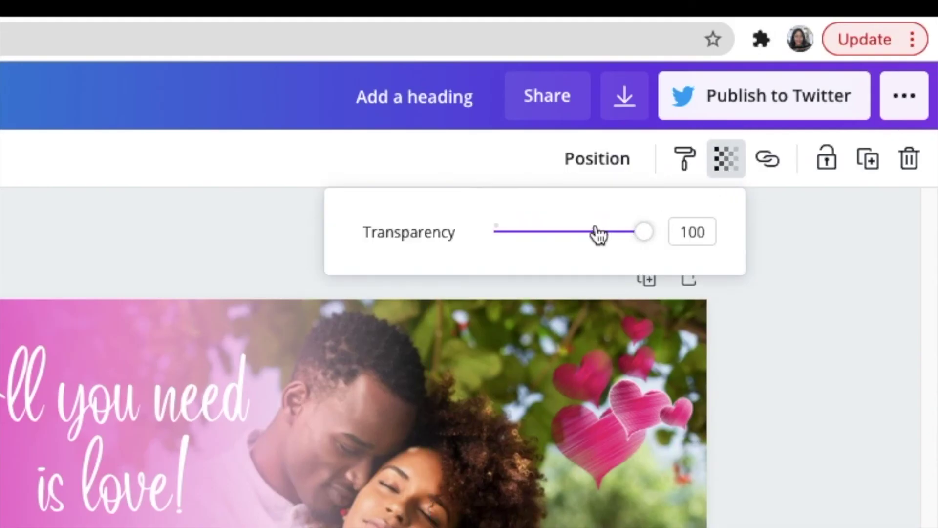
drag(638, 239, 597, 237)
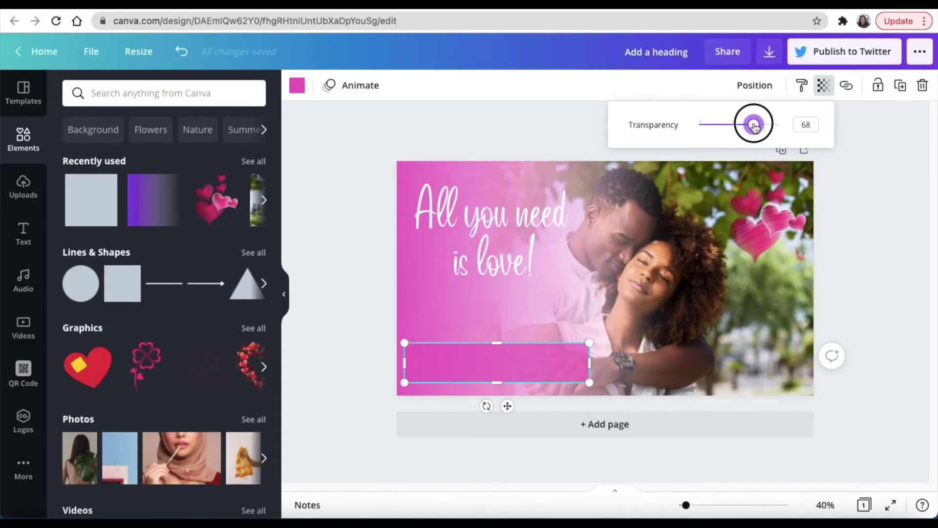
click(363, 170)
click(363, 169)
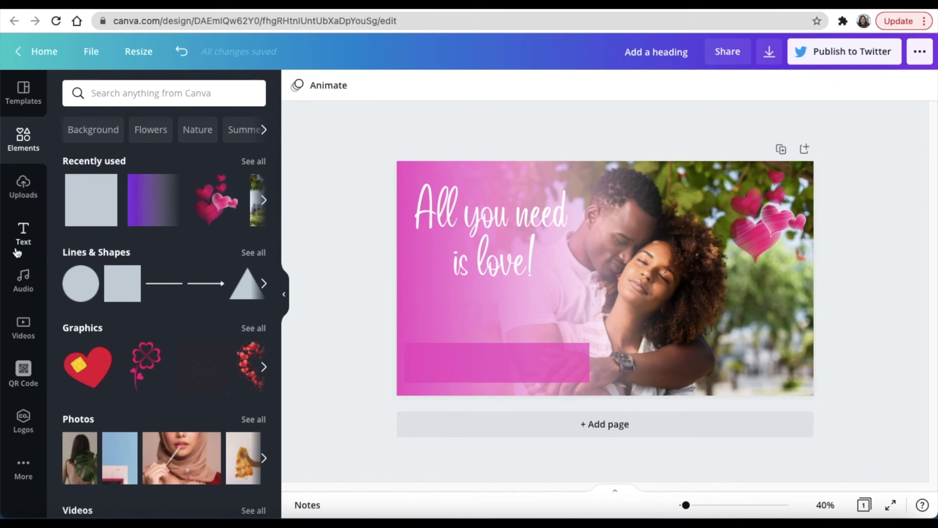
Add an enlarged subheading on the pink bar and paste in the 'Link in caption' text.
click(22, 235)
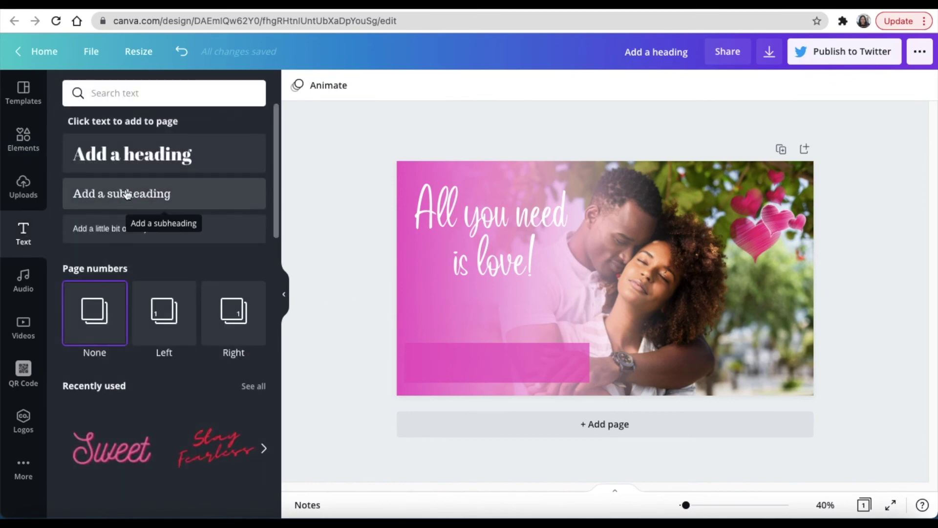
drag(128, 190, 489, 370)
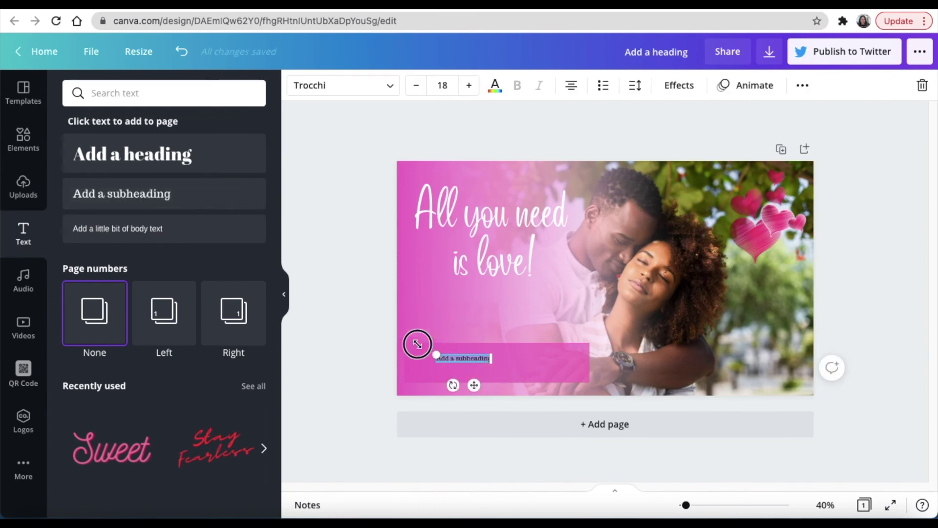
drag(417, 344, 358, 314)
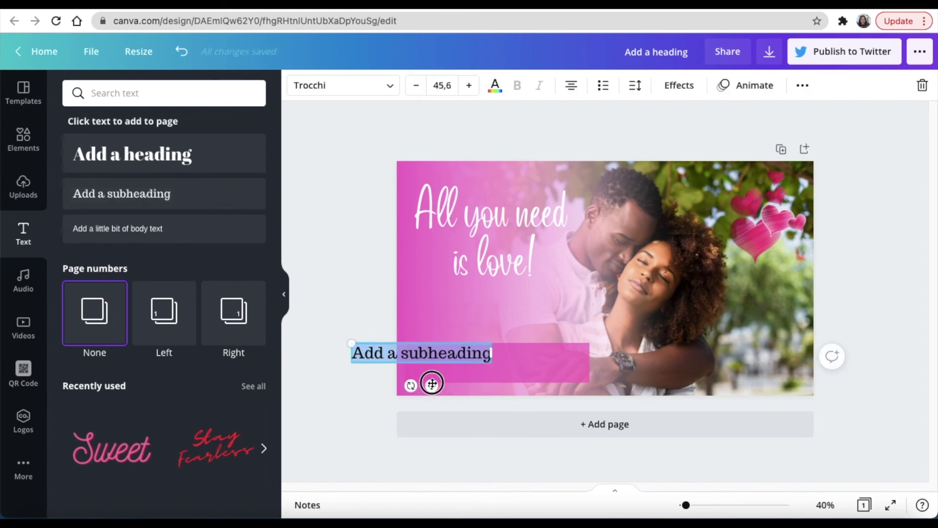
drag(432, 384, 496, 395)
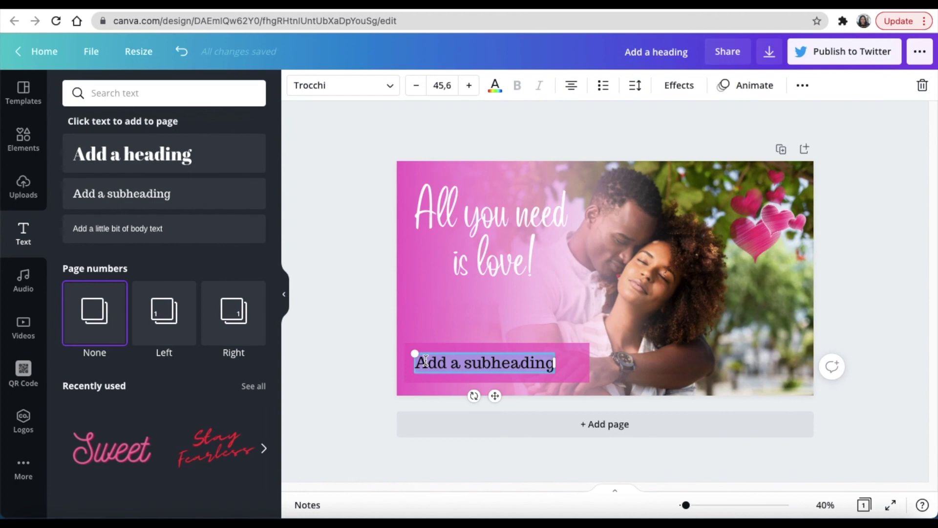
text(Link in caption- Mpesu Online)
Make the caption white, nudge it right on the bar, and show the publishing options.
click(495, 88)
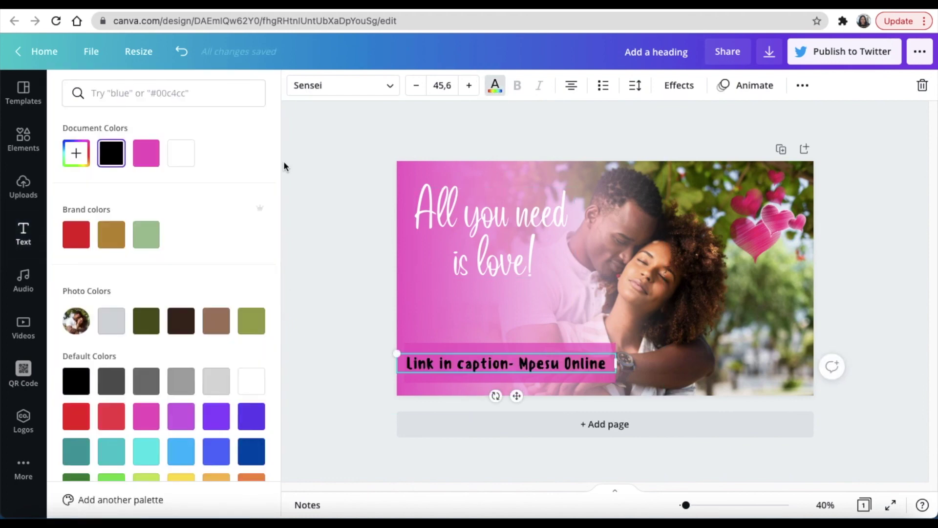
click(180, 153)
click(330, 233)
click(373, 296)
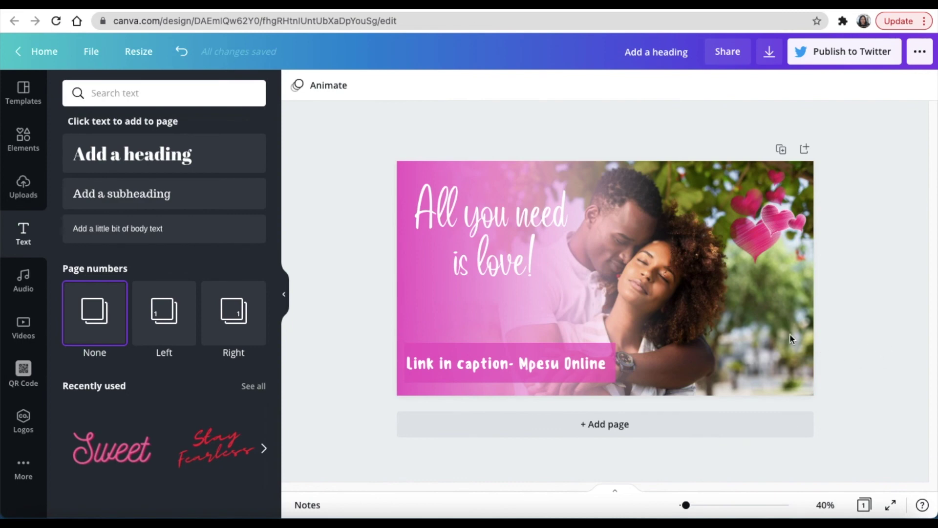
drag(555, 368, 575, 369)
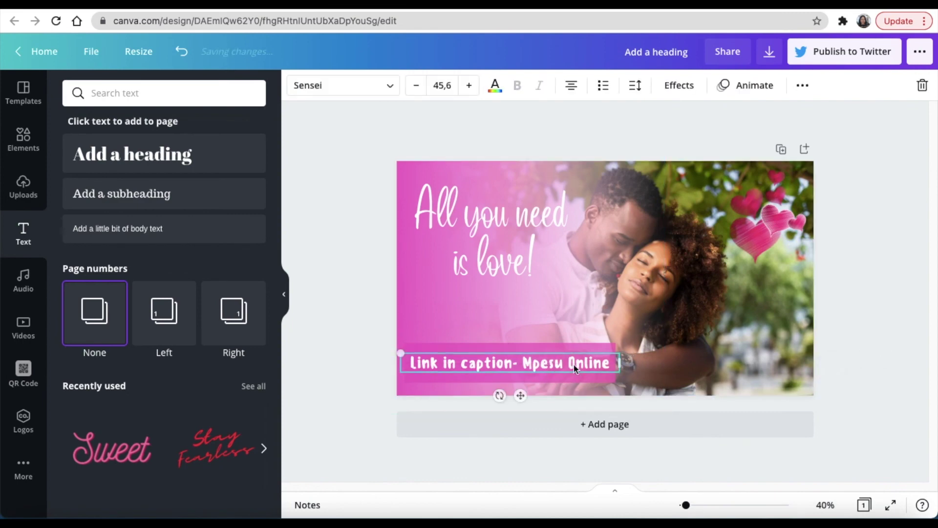
click(919, 54)
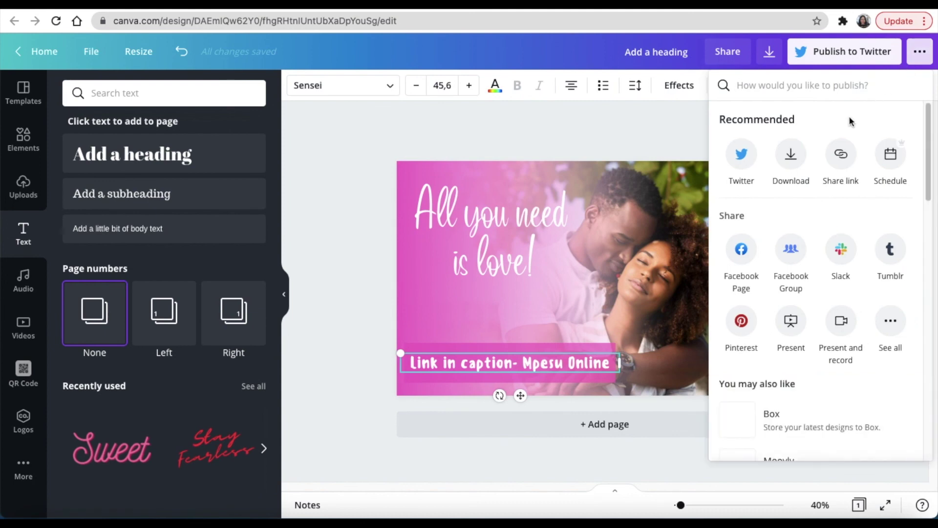
Close the publishing options by clicking the empty canvas area.
click(350, 200)
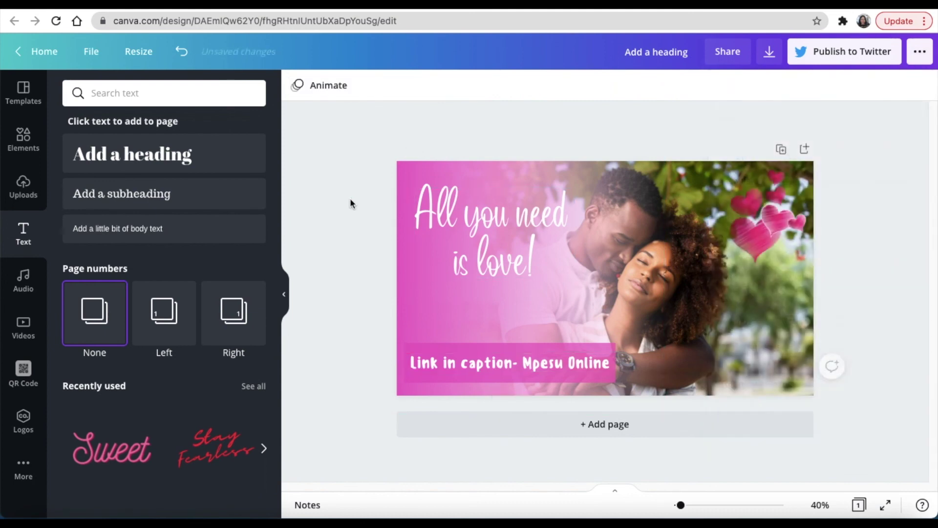